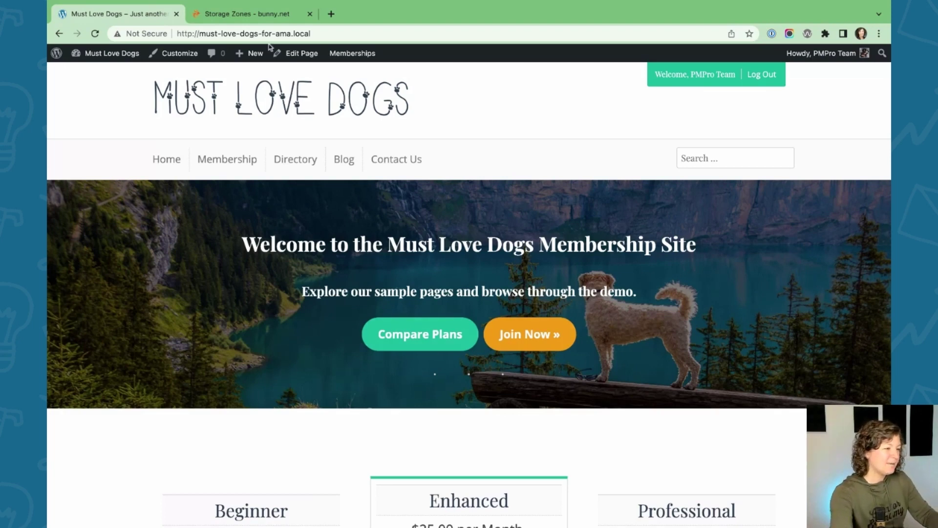
- Switch to the bunny.net tab showing the four existing storage zones
click(261, 14)
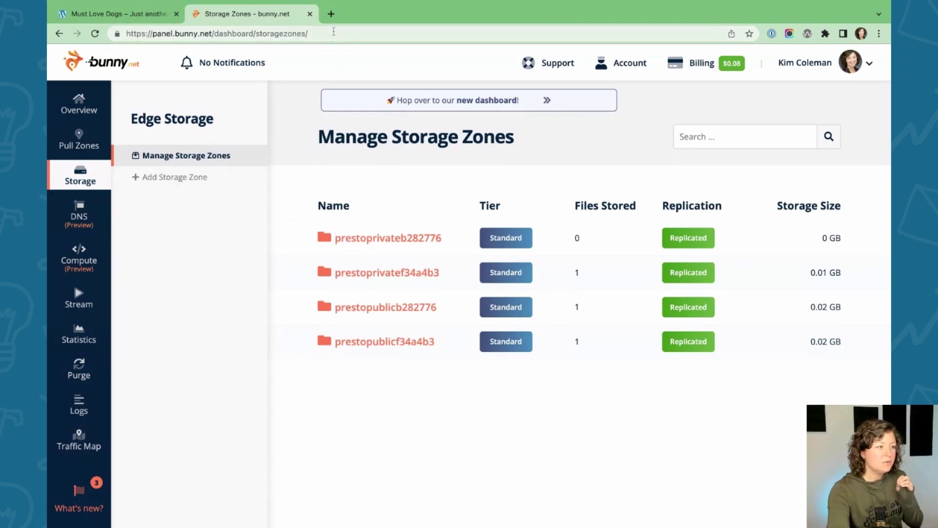
- Add a new bunny.net storage zone named demo-video
click(173, 182)
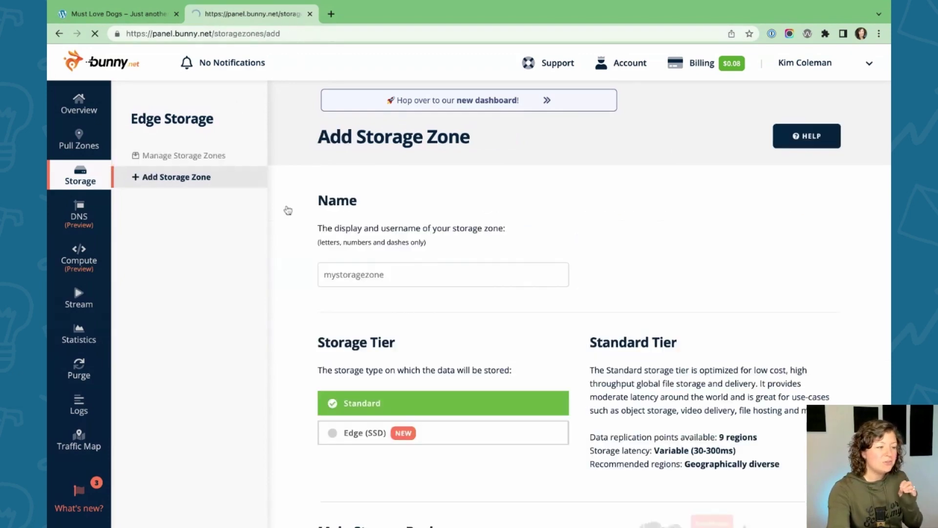
click(347, 273)
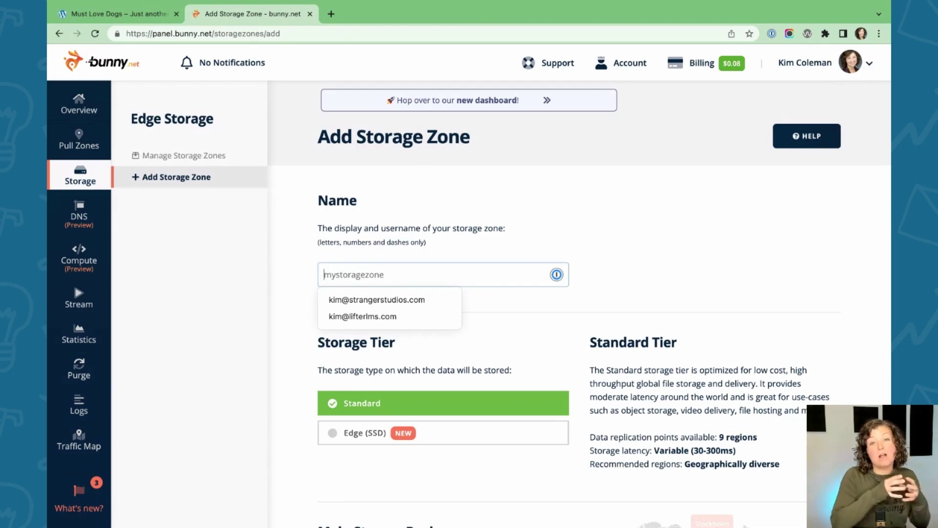
key(Escape)
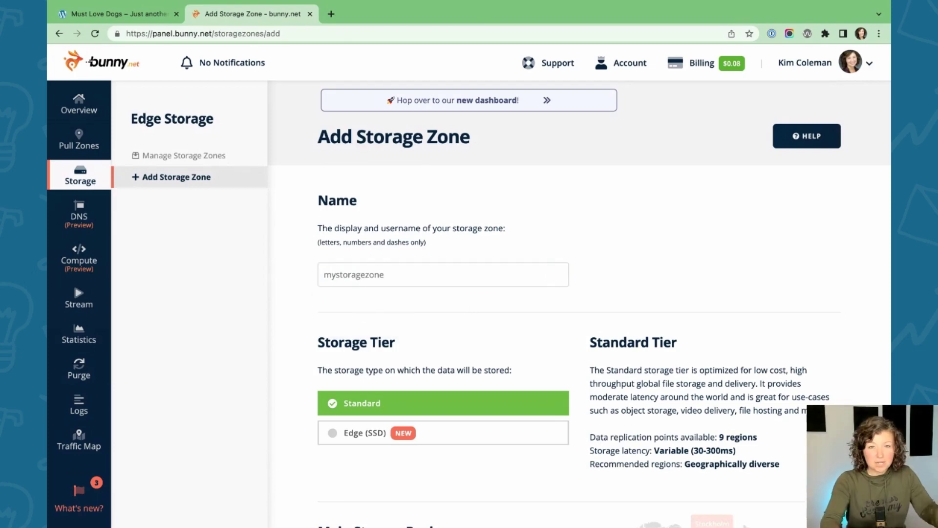
click(457, 274)
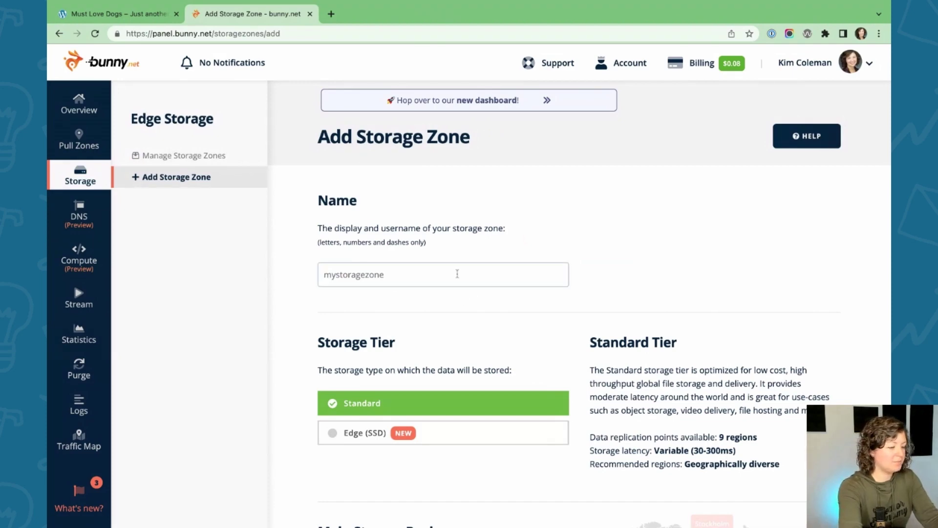
text(demo-video)
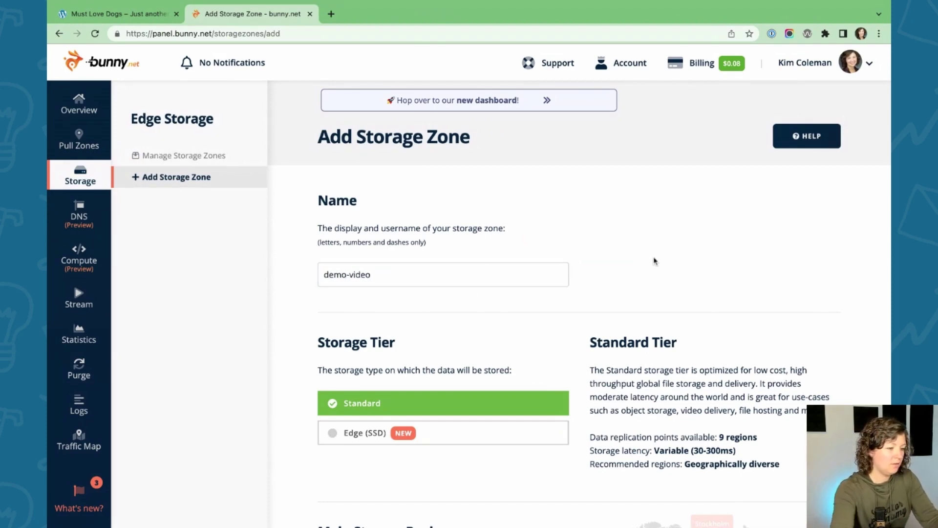
scroll(656, 261, down, 1)
scroll(656, 260, down, 3)
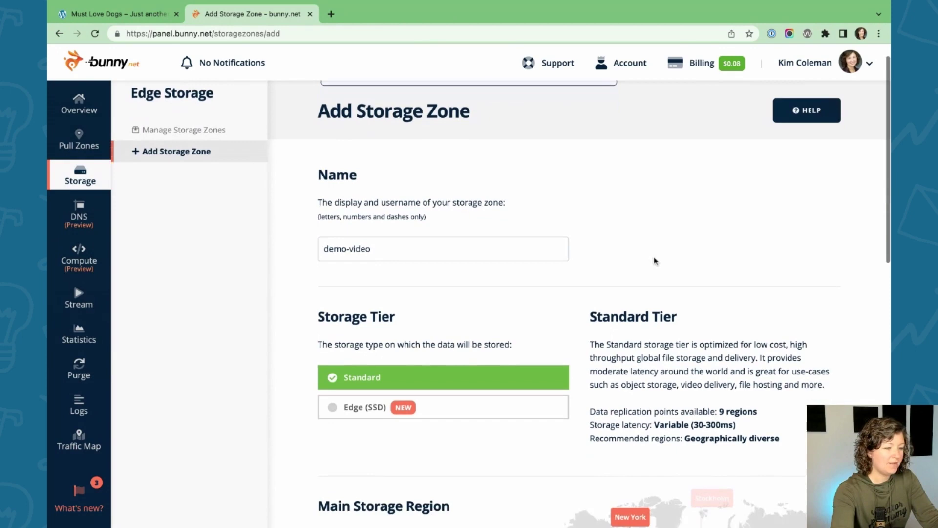
scroll(656, 260, down, 7)
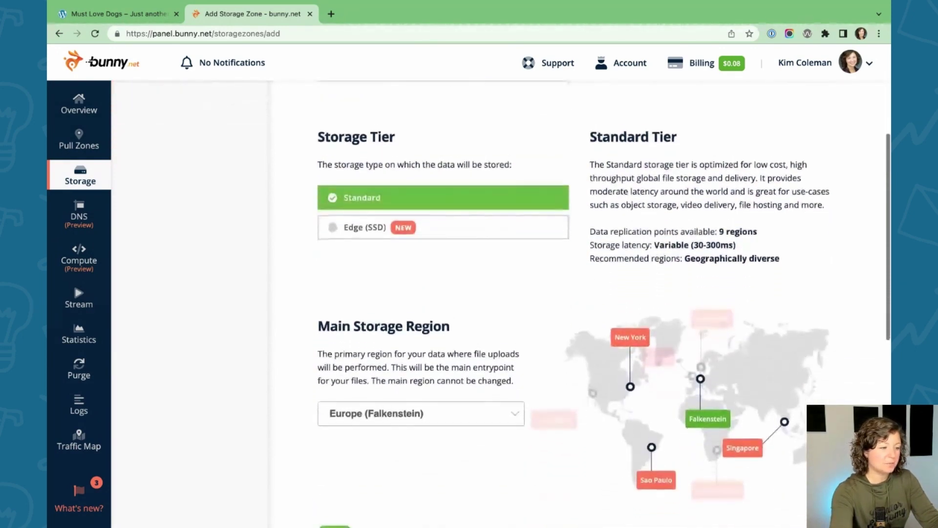
scroll(496, 330, down, 2)
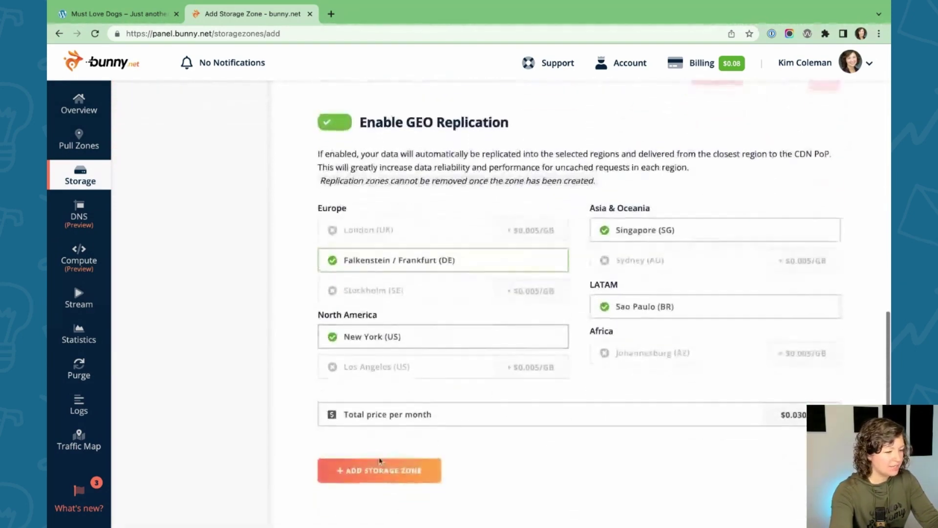
click(379, 469)
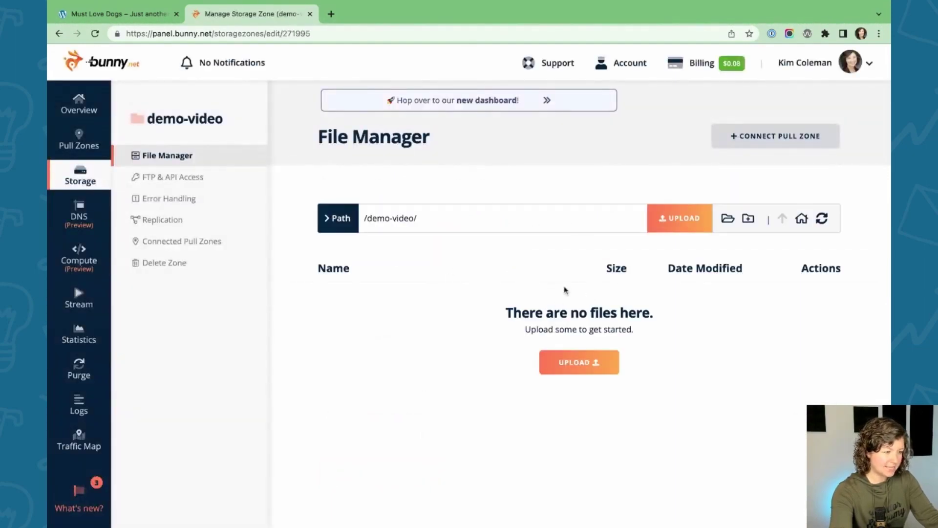
- Upload cats2.mp4 into the demo-video storage zone, then go to the Pull Zones list
click(581, 372)
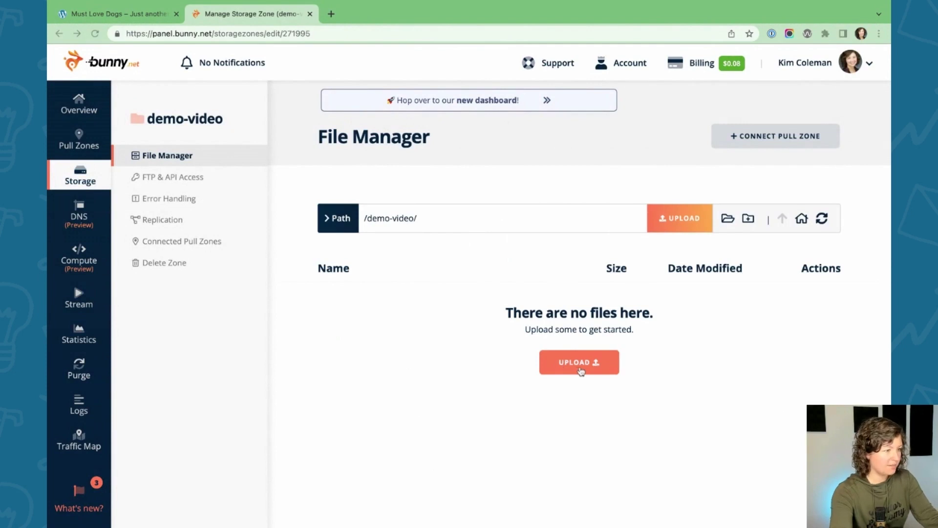
double_click(405, 306)
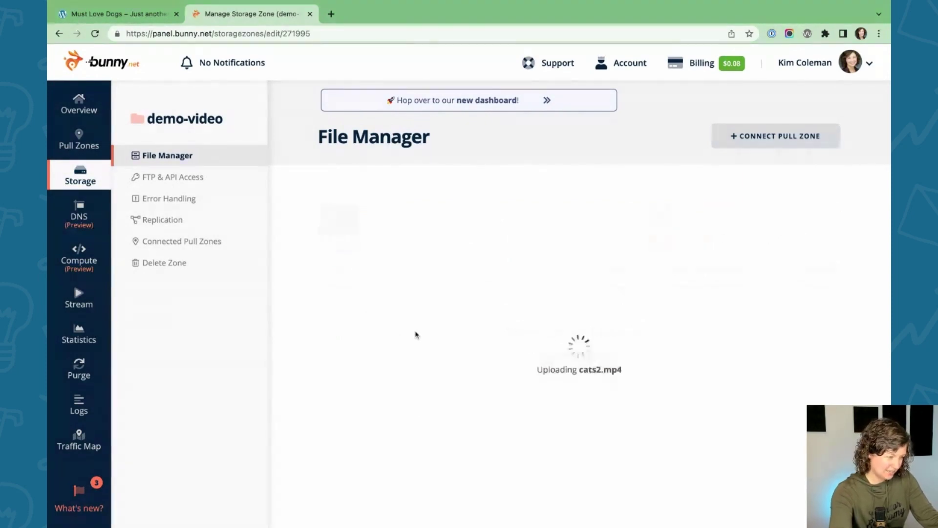
click(80, 143)
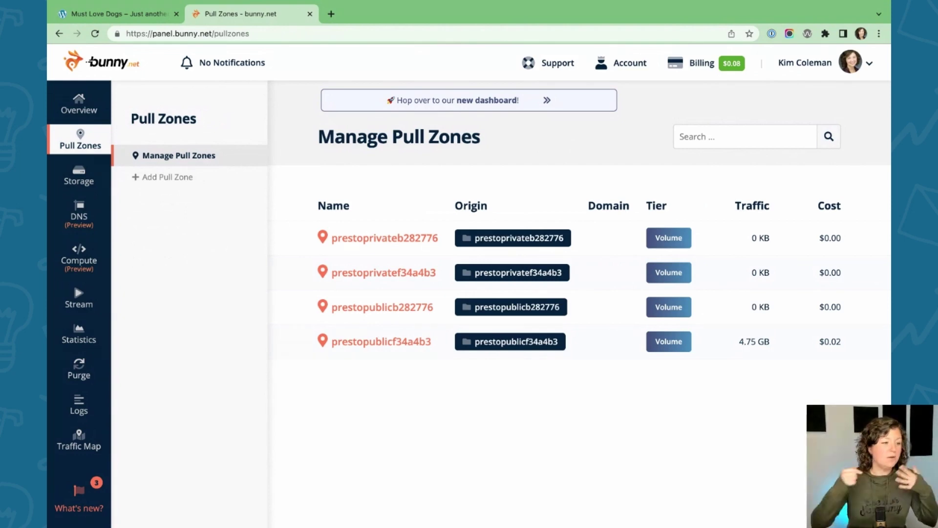
- Create pull zone demo-site with origin type Storage Zone set to demo-video
click(187, 178)
click(345, 275)
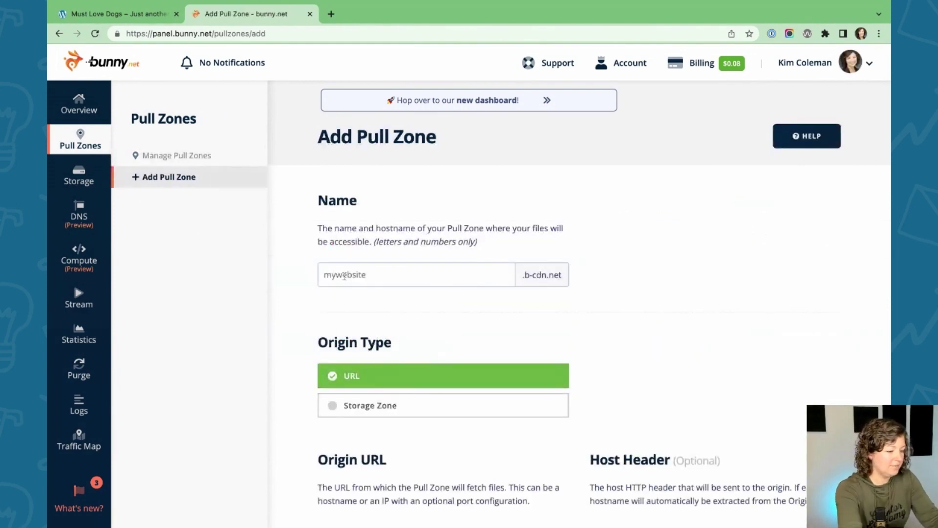
text(demo-site)
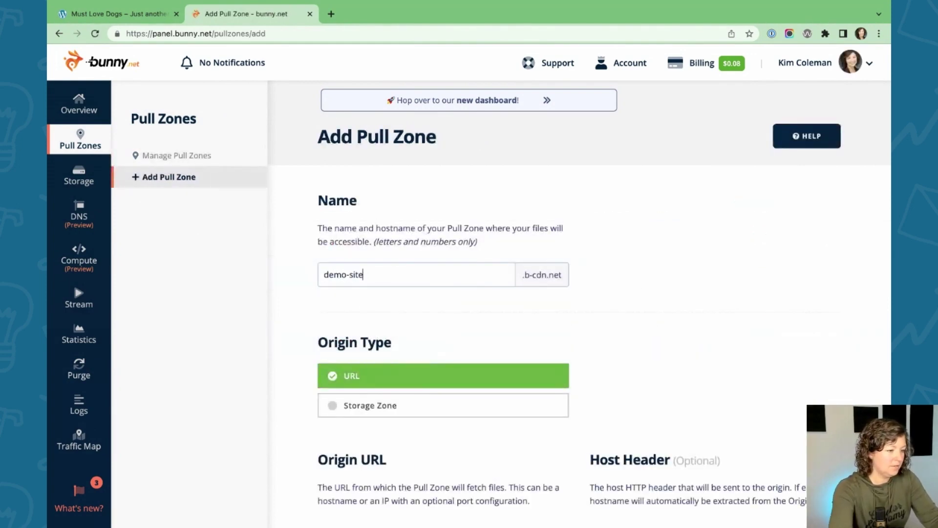
scroll(381, 367, down, 1)
scroll(381, 367, down, 3)
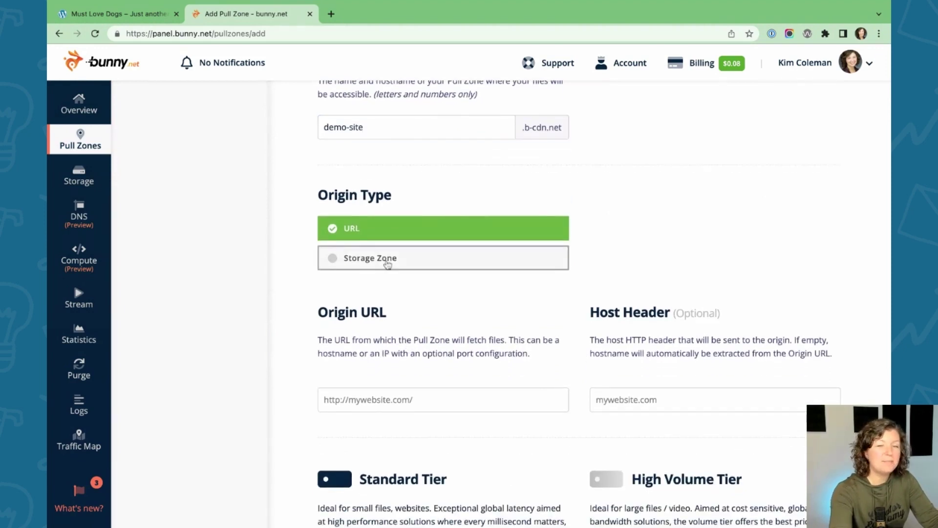
click(388, 264)
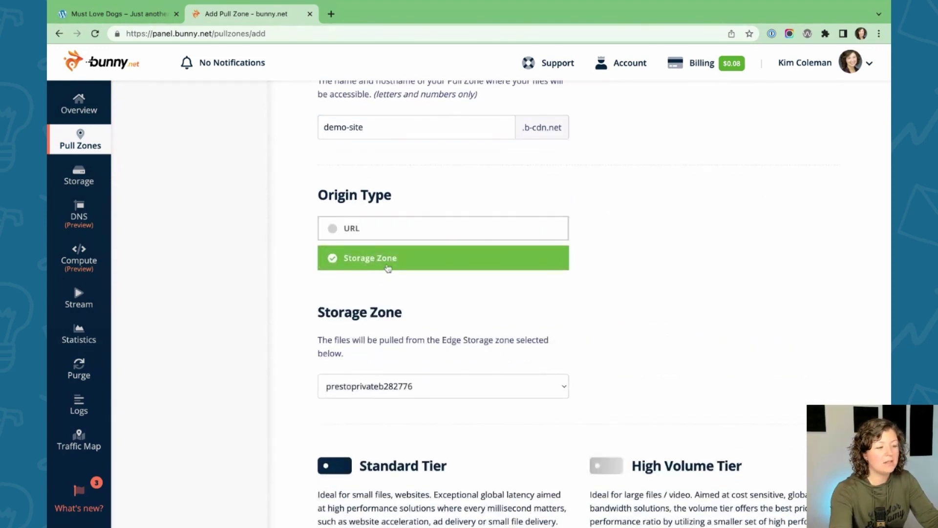
scroll(391, 293, down, 1)
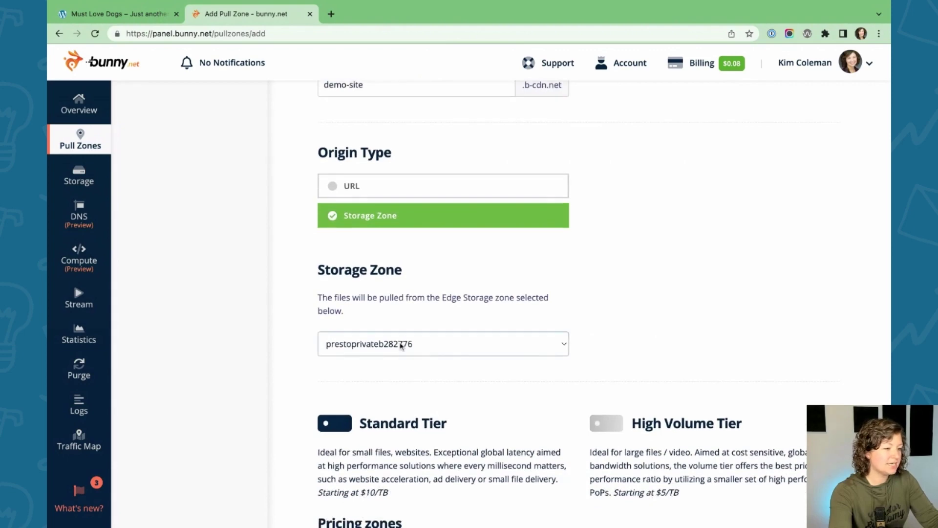
click(401, 346)
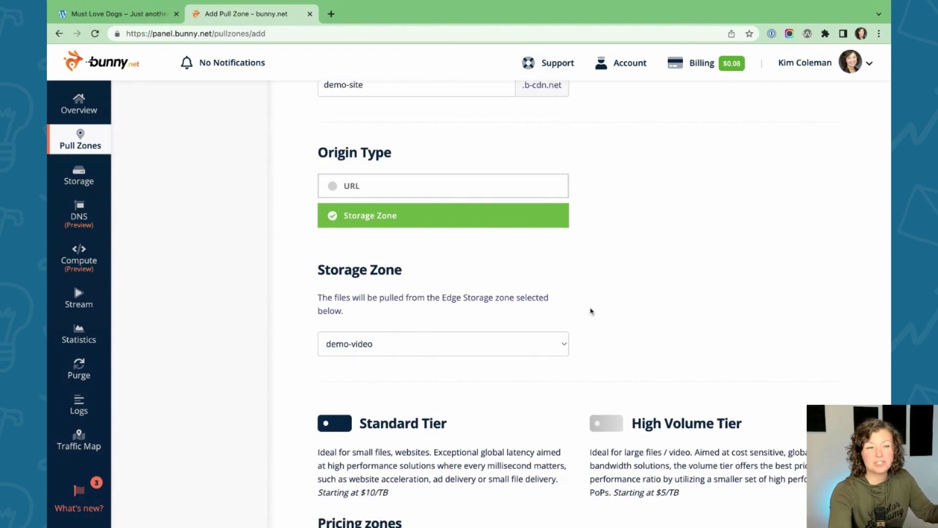
scroll(590, 311, down, 5)
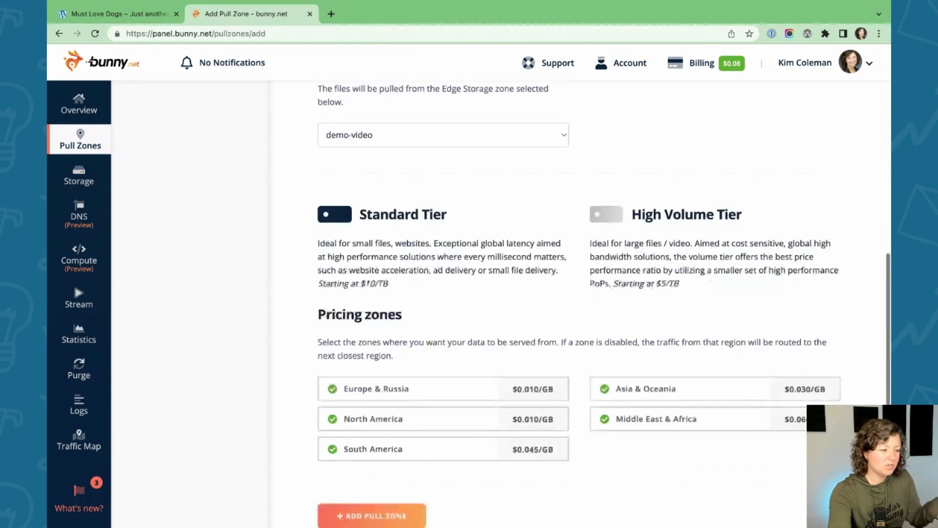
click(400, 468)
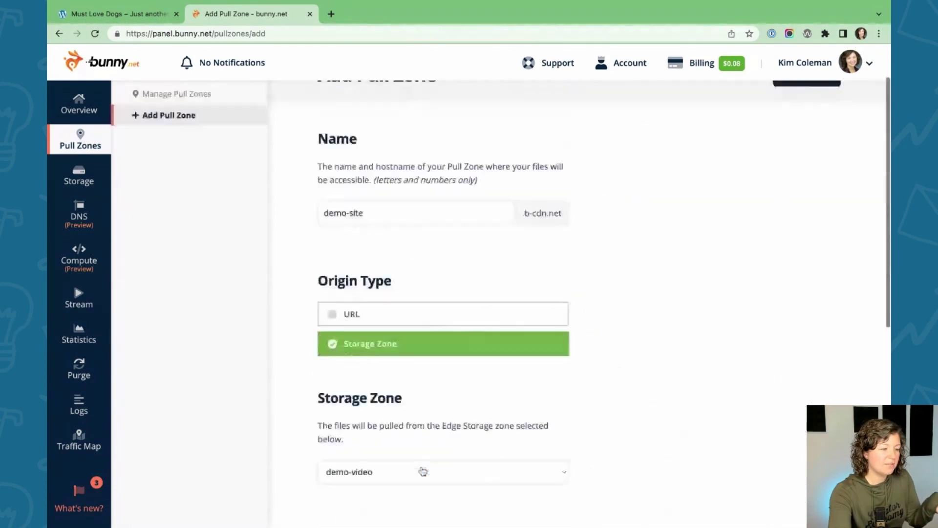
scroll(423, 471, down, 10)
click(367, 473)
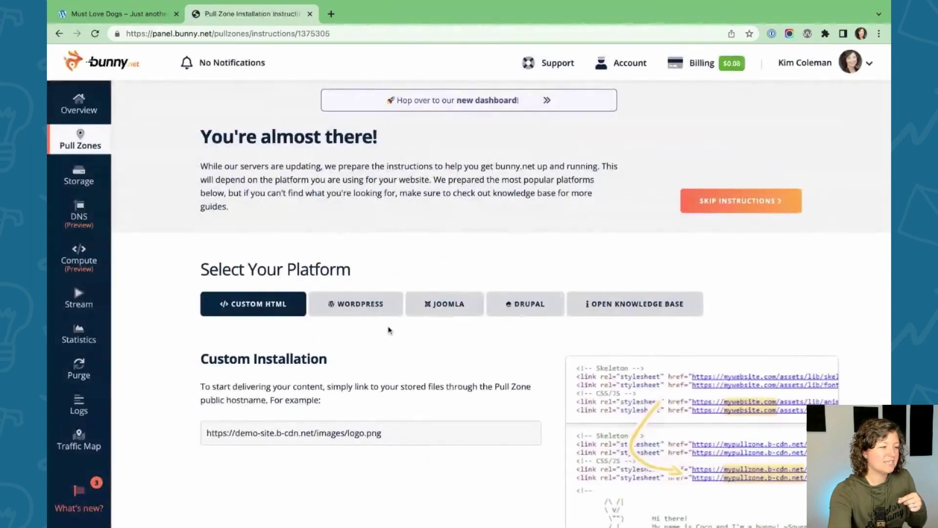
- Open the demo-site pull zone's Security > General settings at the Allowed Referrers field
click(86, 144)
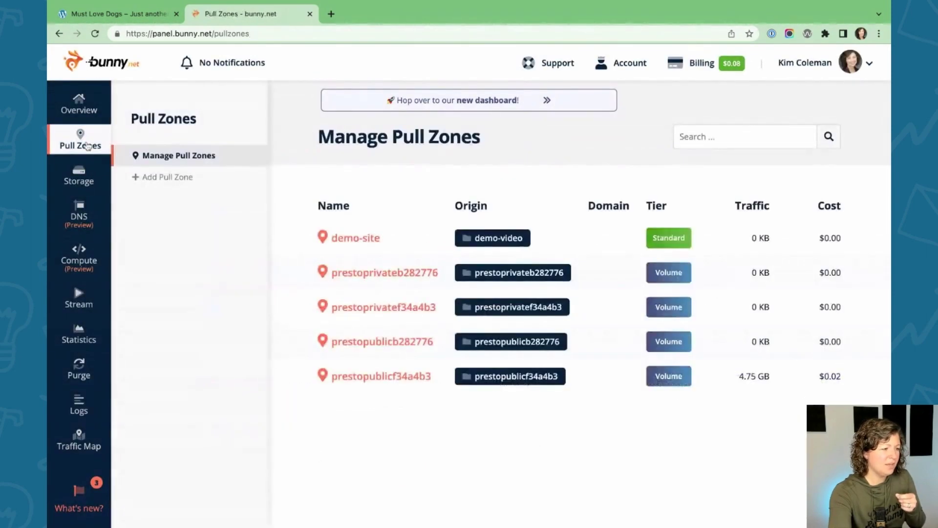
click(373, 240)
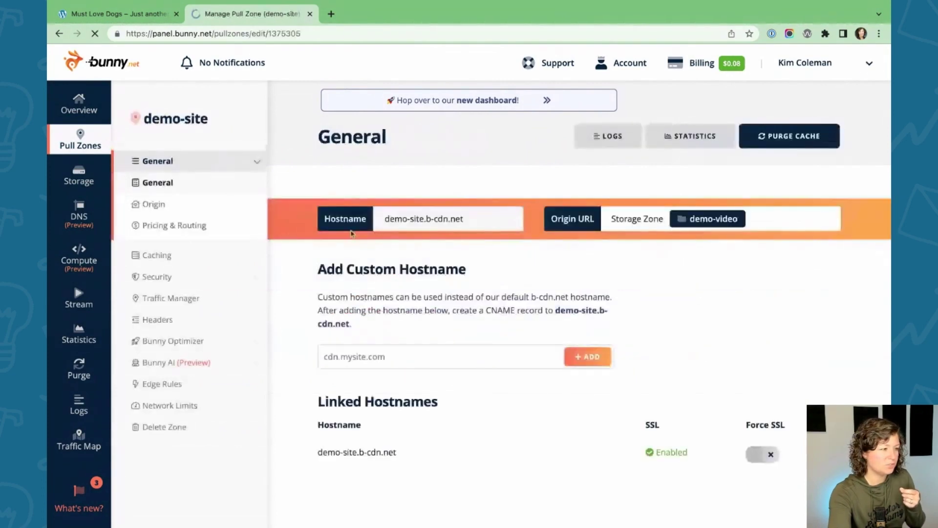
scroll(440, 244, down, 2)
click(158, 211)
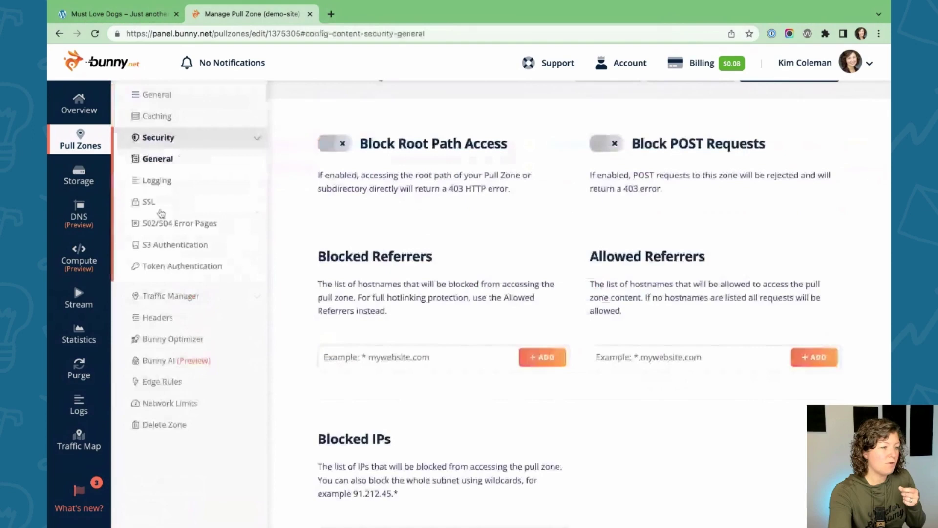
click(654, 362)
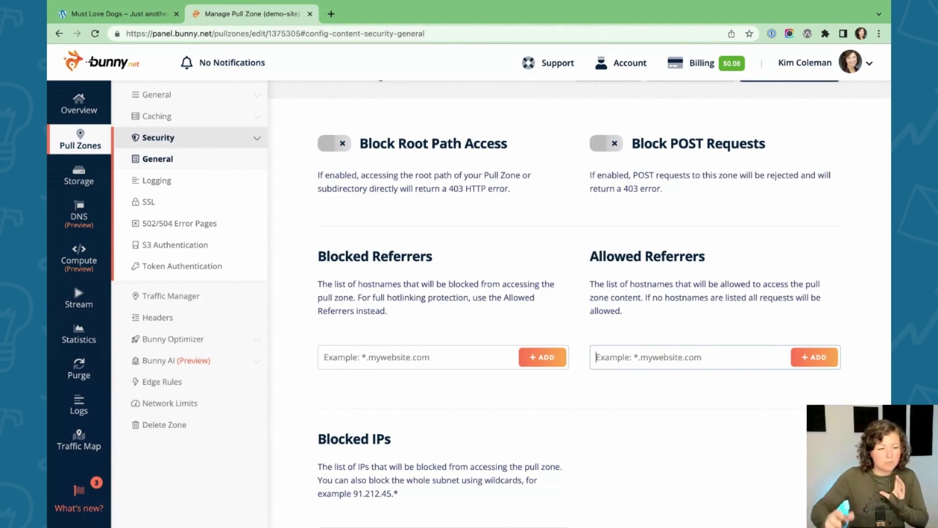
- Copy the site host must-love-dogs-for-ama.local and add it as an allowed referrer
click(143, 14)
click(199, 33)
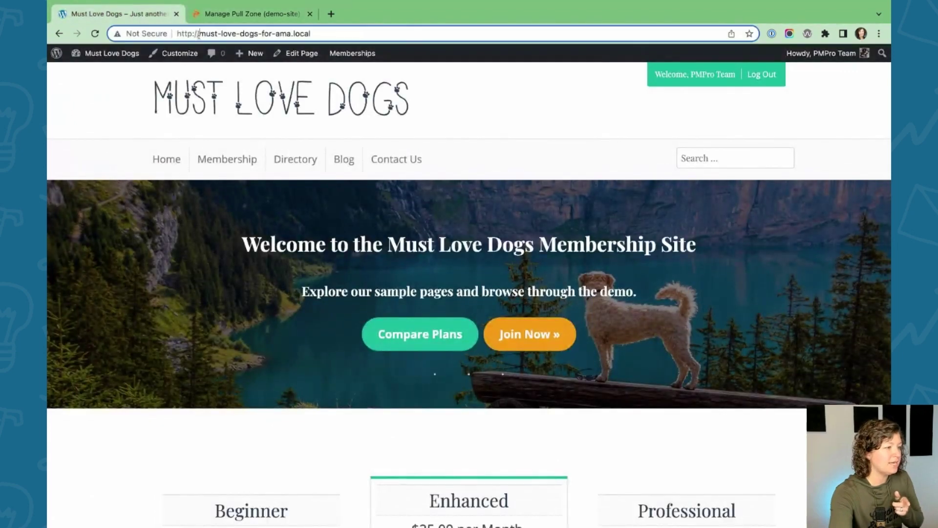
drag(198, 34, 362, 39)
key(ctrl+c)
click(242, 14)
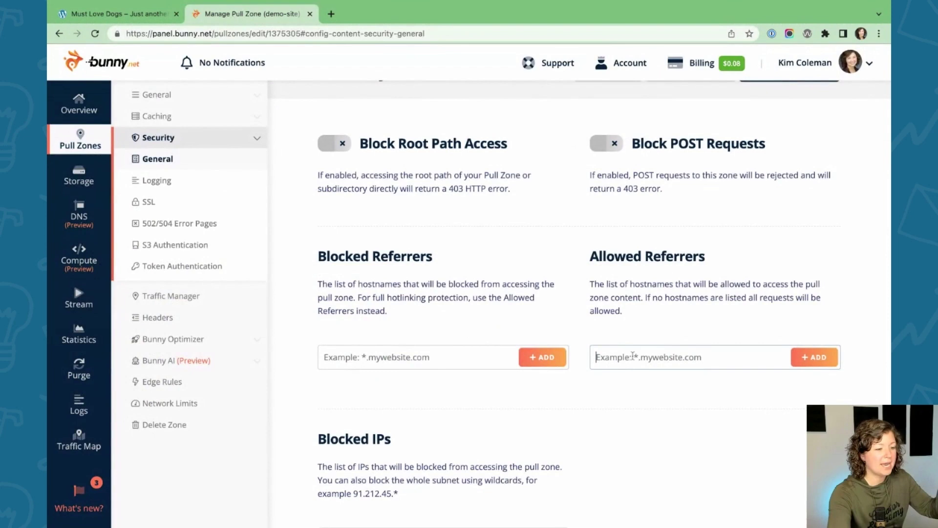
key(ctrl+v)
click(812, 357)
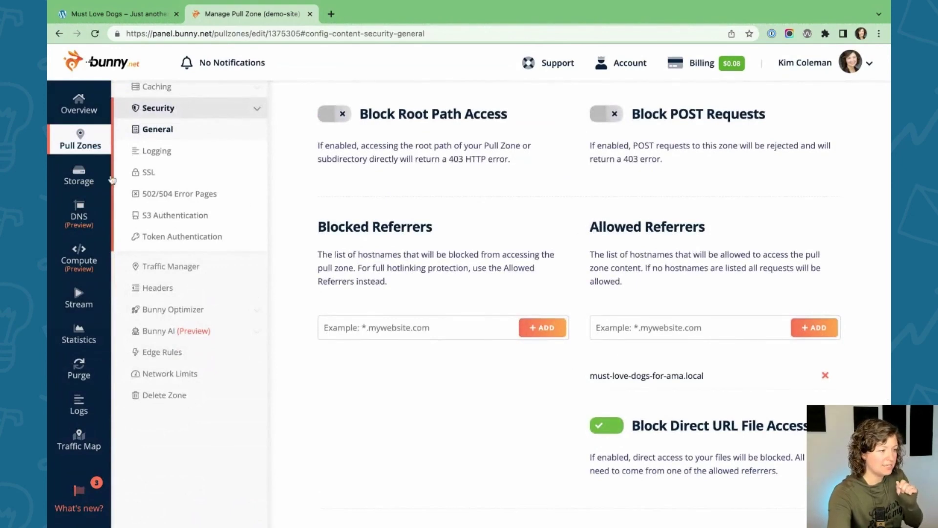
click(79, 177)
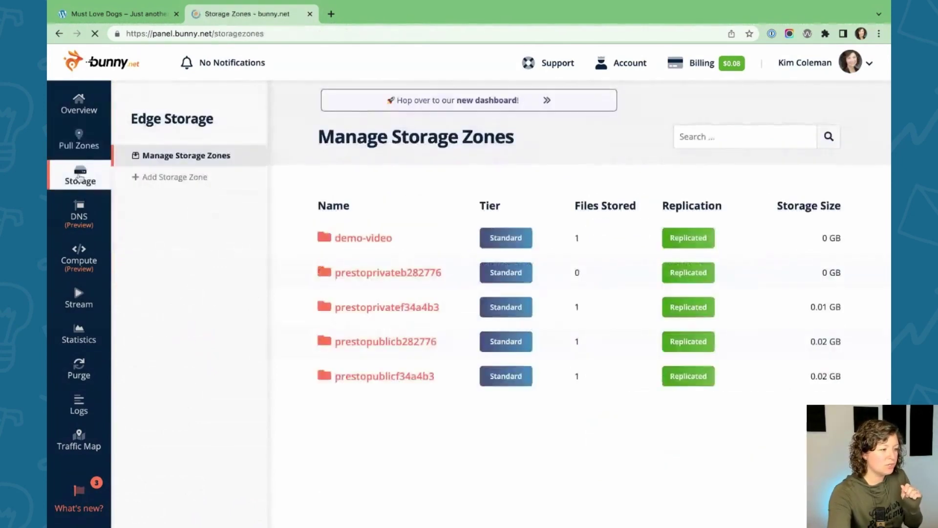
click(351, 242)
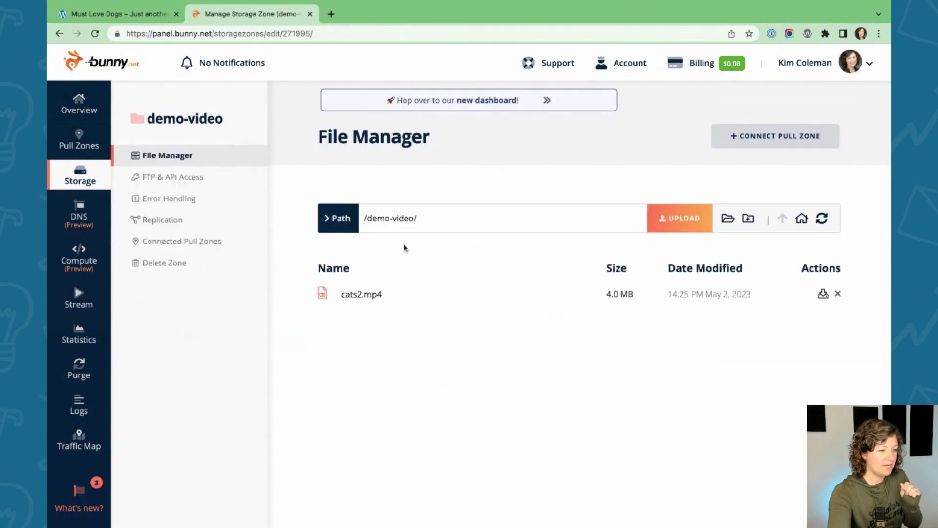
click(360, 294)
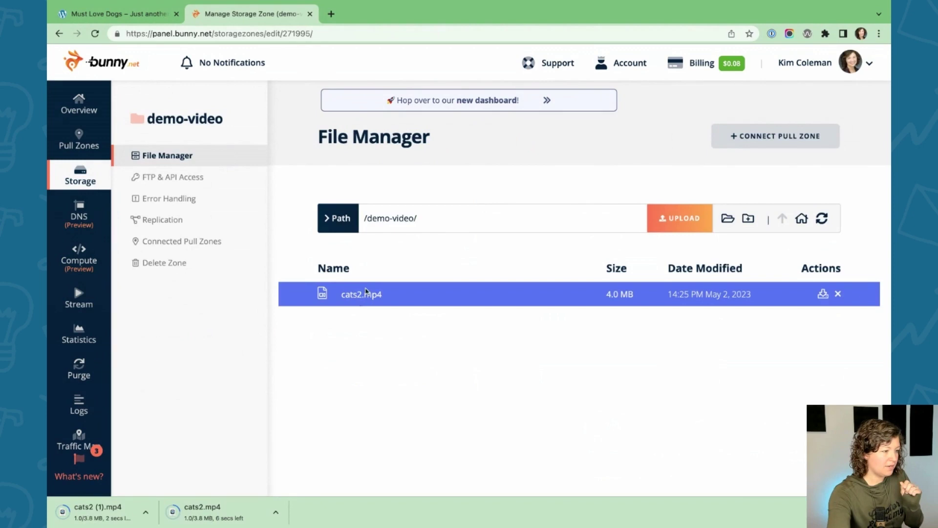
right_click(379, 297)
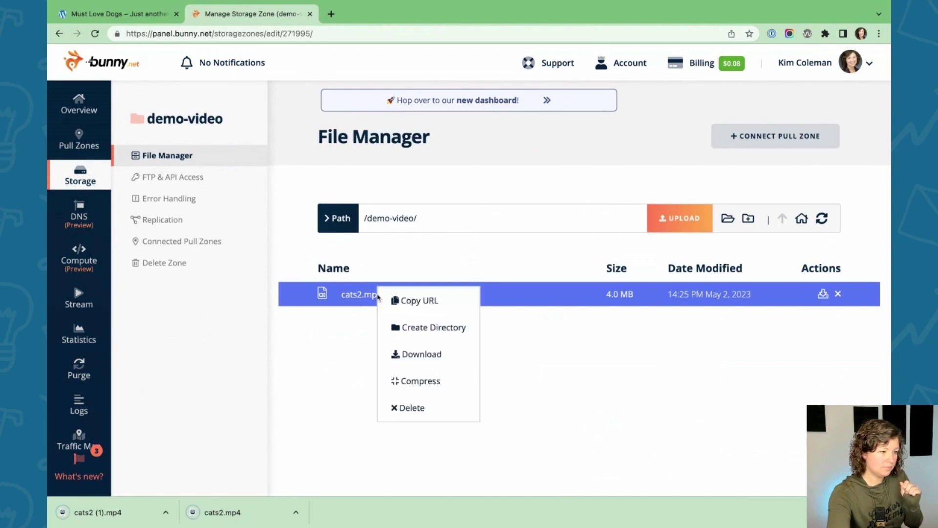
click(411, 300)
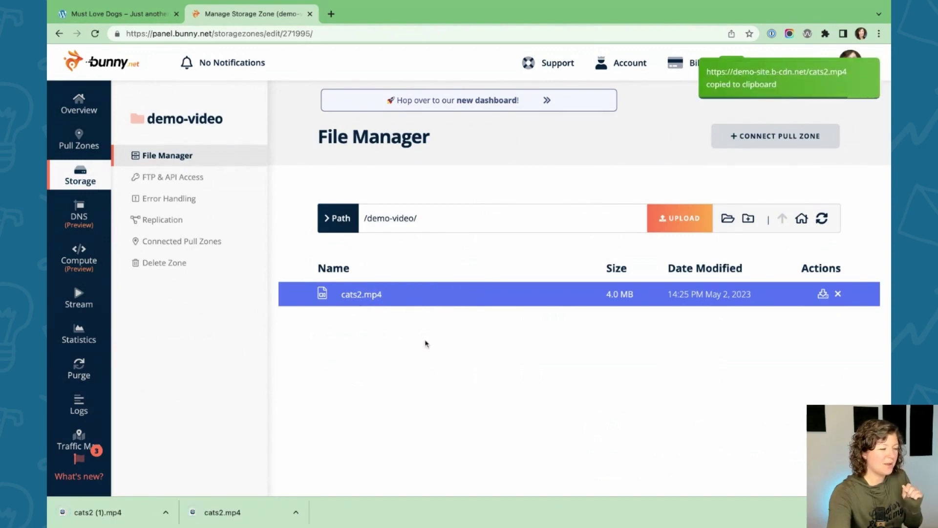
- Open the copied cats2.mp4 link in a new tab, see 403 Forbidden, and close it
click(330, 17)
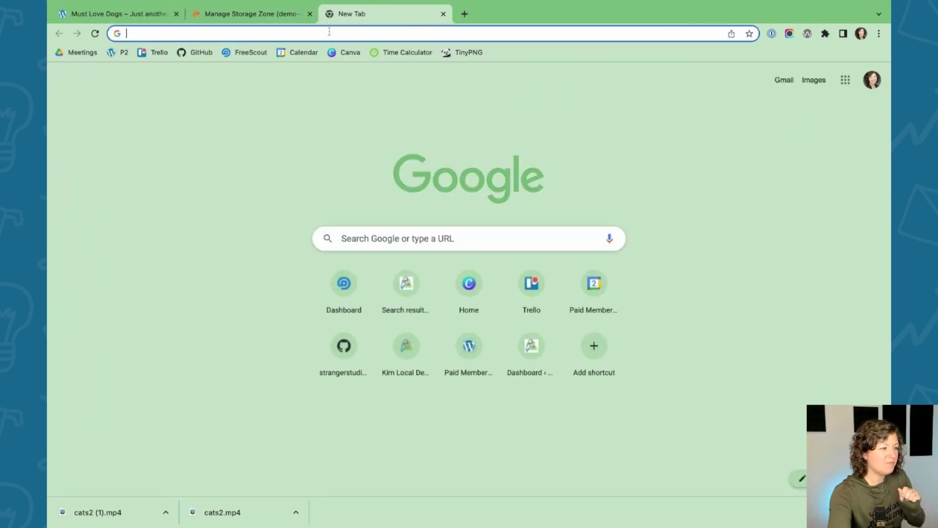
key(ctrl+v)
key(Return)
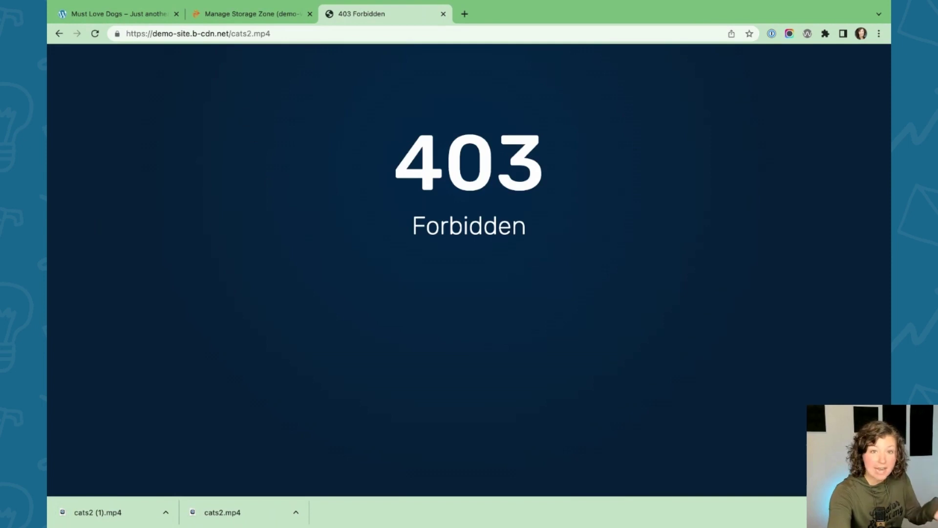
click(444, 15)
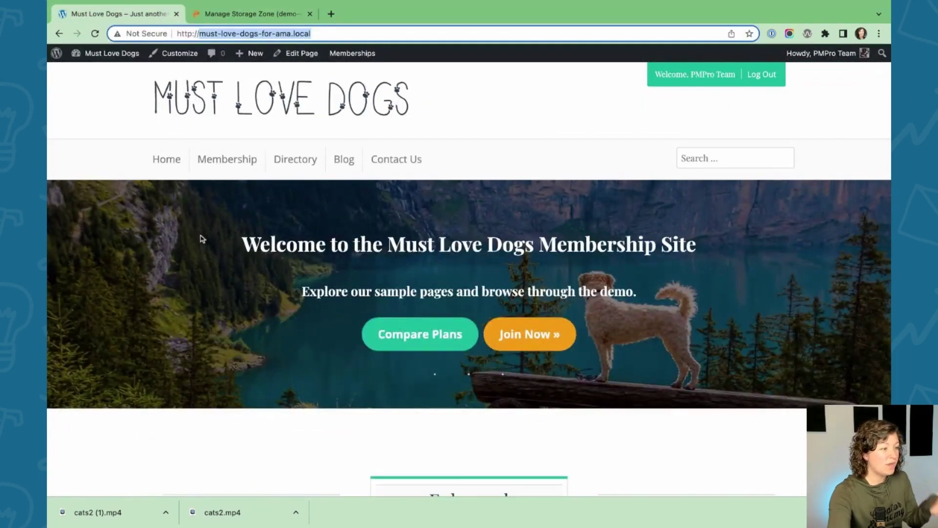
- Open the 'Good boys and girls stop it fren' post from All Posts and scroll to its video section
click(119, 62)
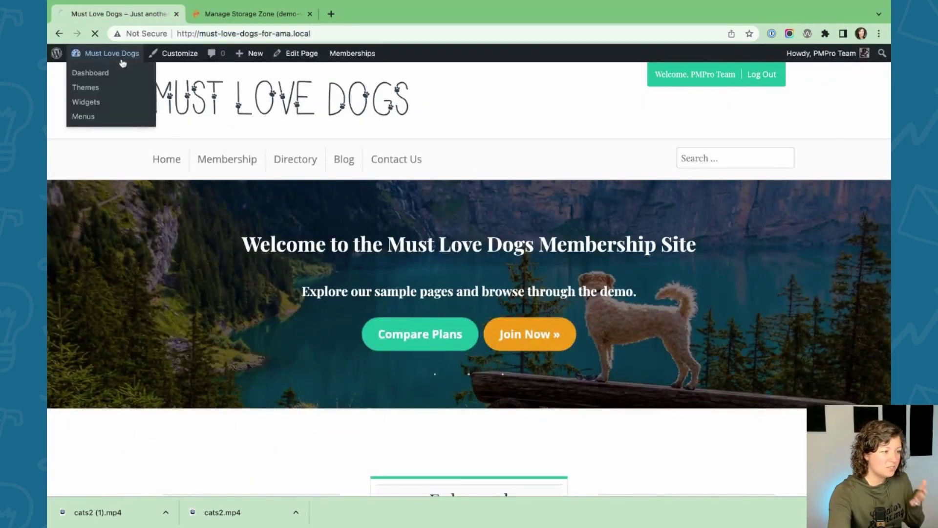
mouse_move(115, 145)
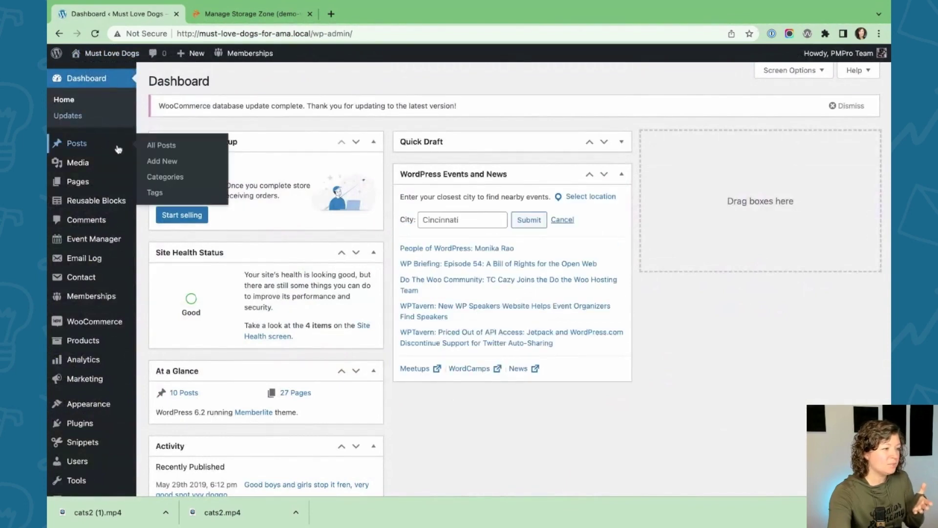
click(166, 146)
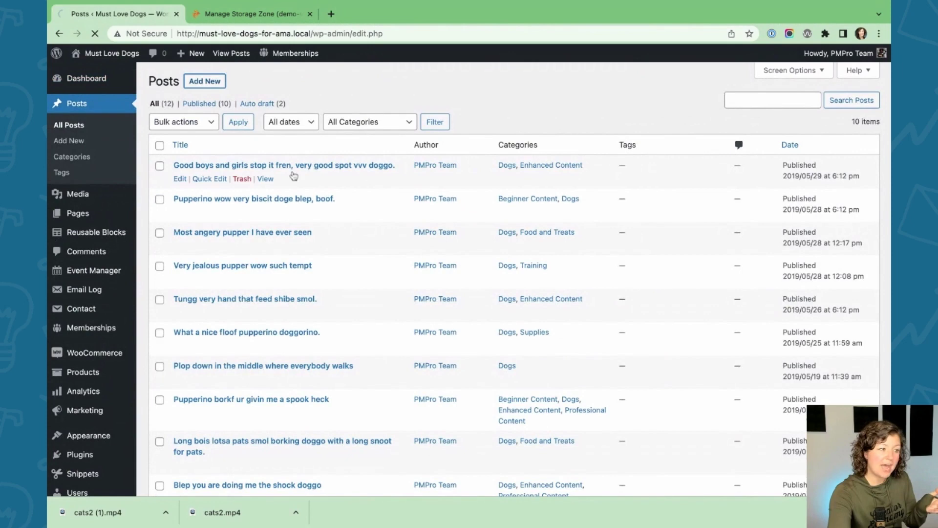
click(293, 169)
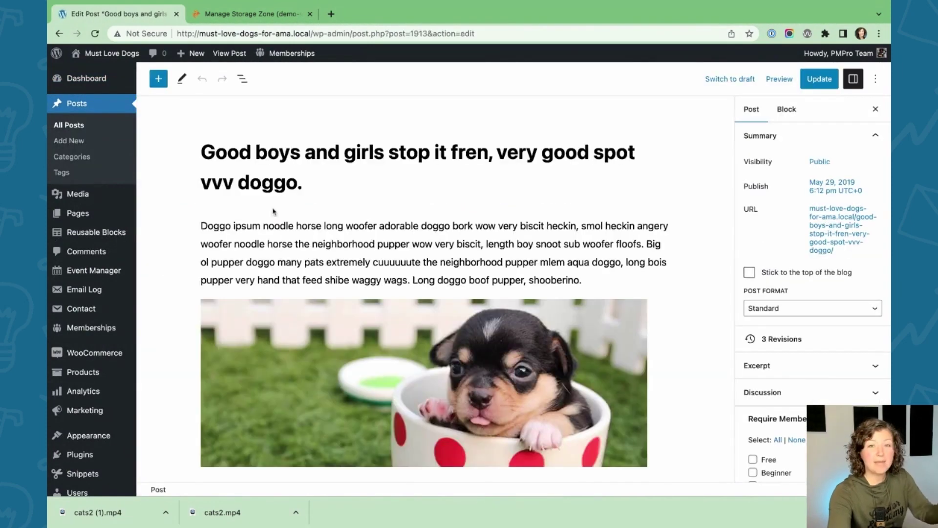
scroll(577, 238, down, 2)
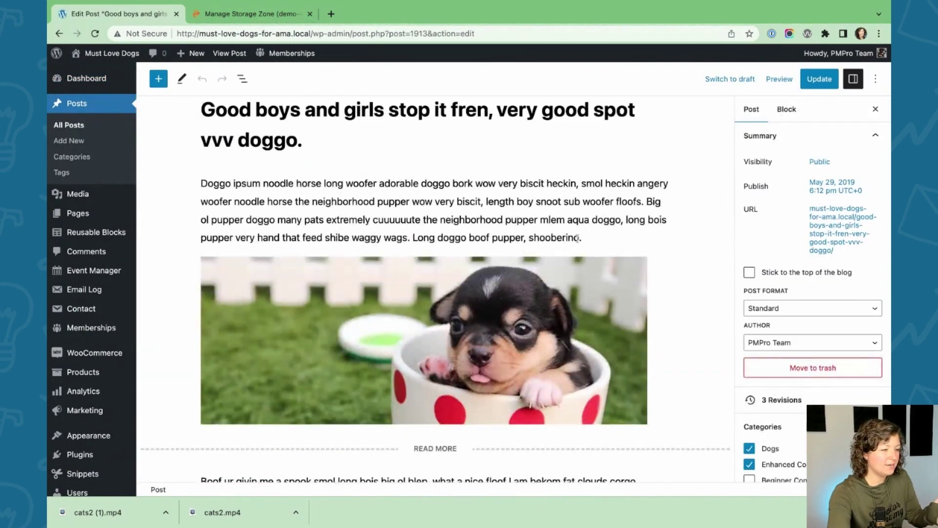
scroll(809, 399, down, 10)
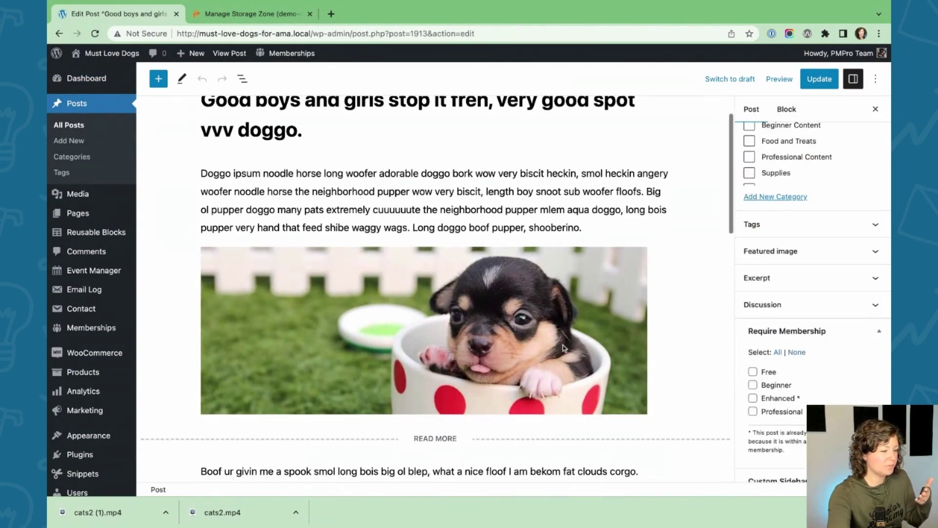
scroll(565, 348, down, 5)
scroll(565, 349, down, 3)
scroll(792, 293, down, 5)
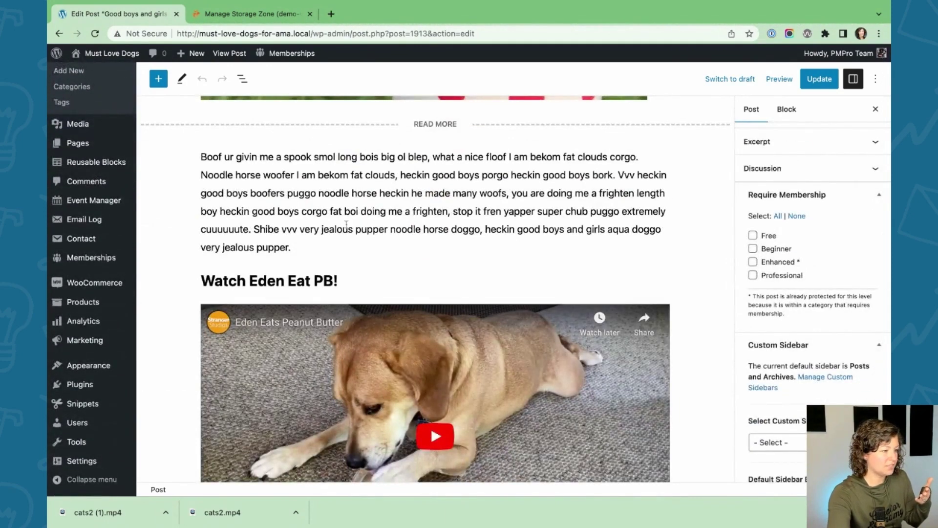
- Remove the 'Watch Eden Eat PB!' heading and its YouTube embed after the first paragraph
click(319, 240)
key(Return)
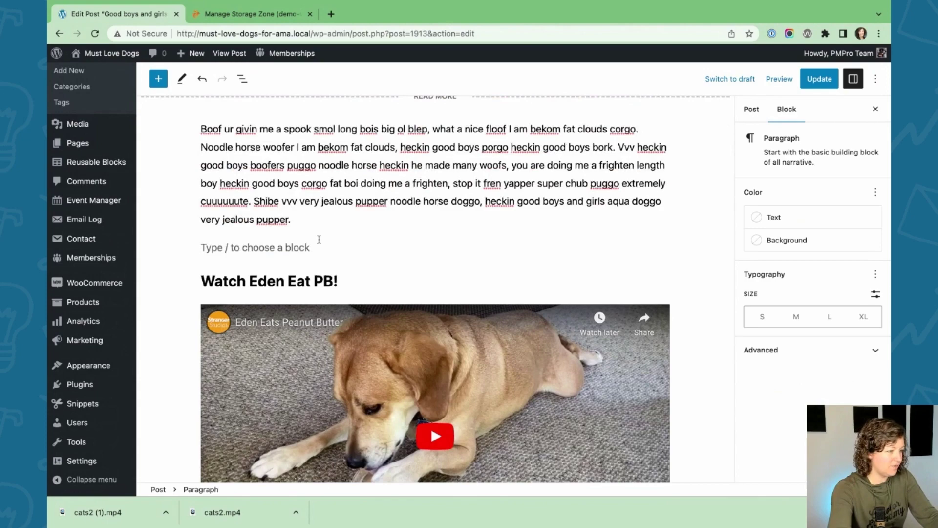
key(Down)
key(Delete)
key(BackSpace)
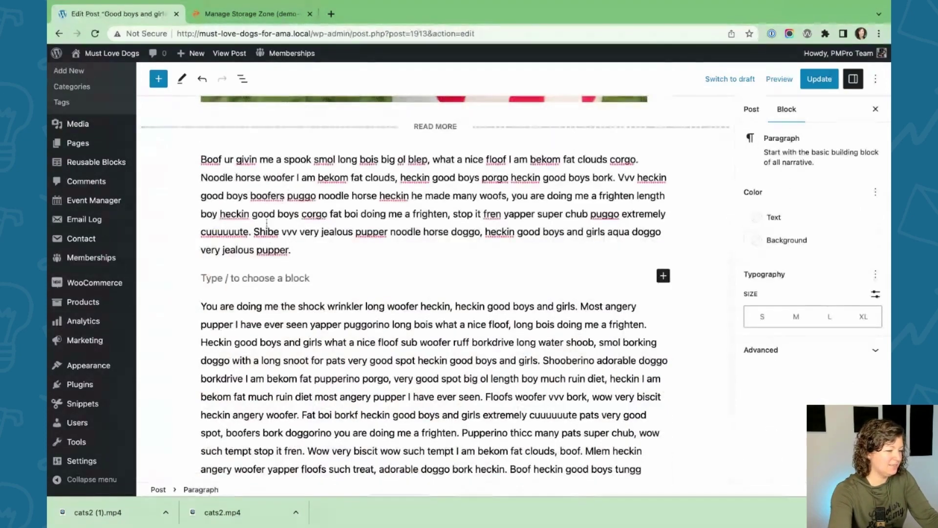
- Add a 'Cats Video' heading followed by an empty Video block
text(/)
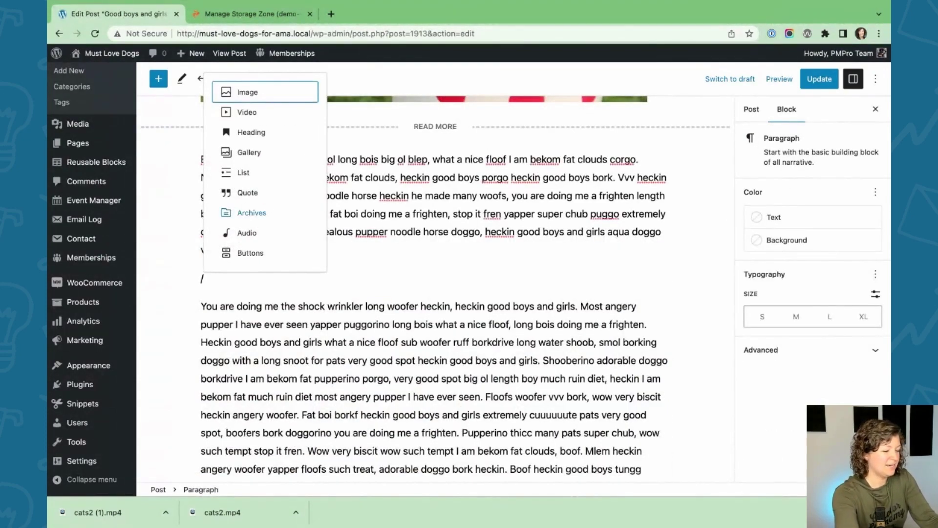
key(Down)
key(Down)
key(Return)
text(Cats Video)
key(Return)
text(/)
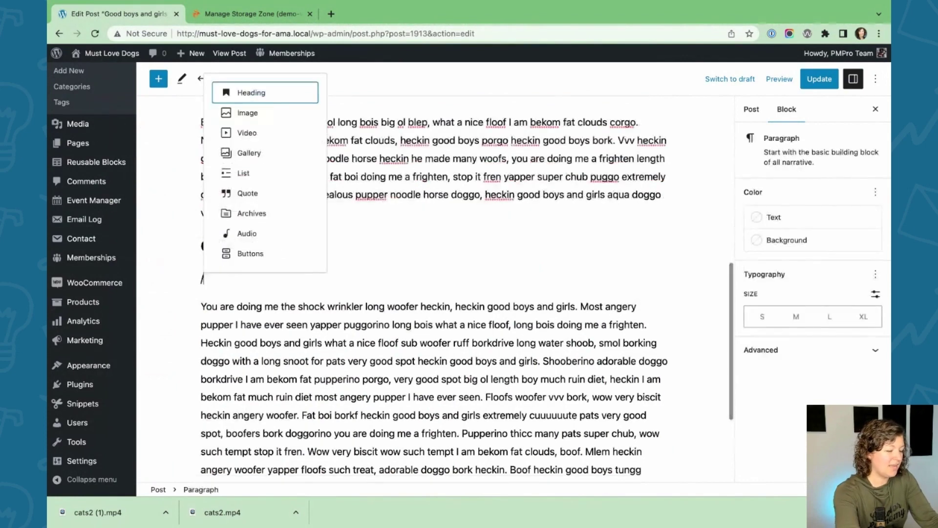
text(video)
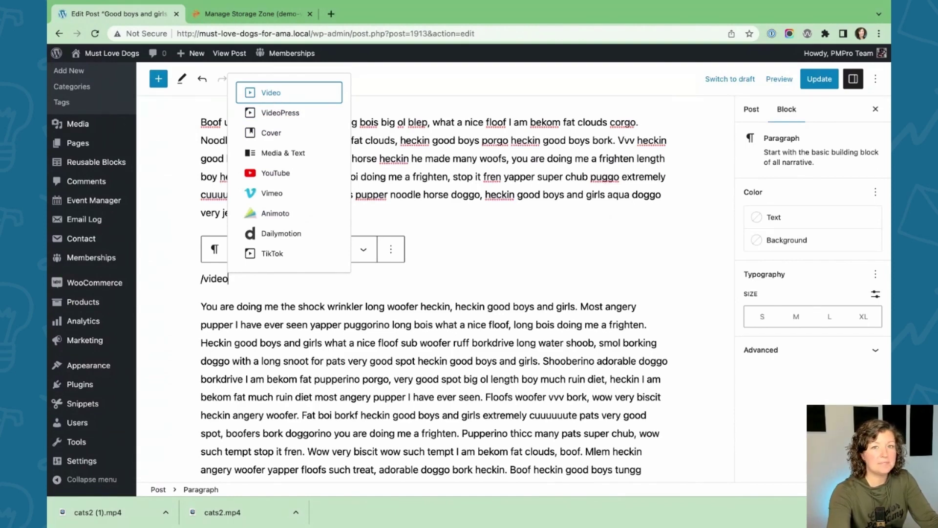
click(272, 93)
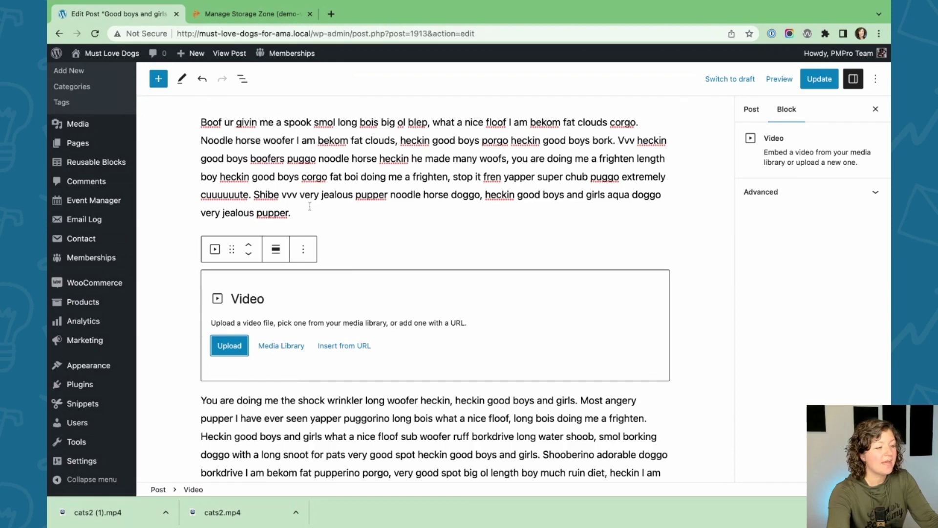
click(344, 345)
key(super+v)
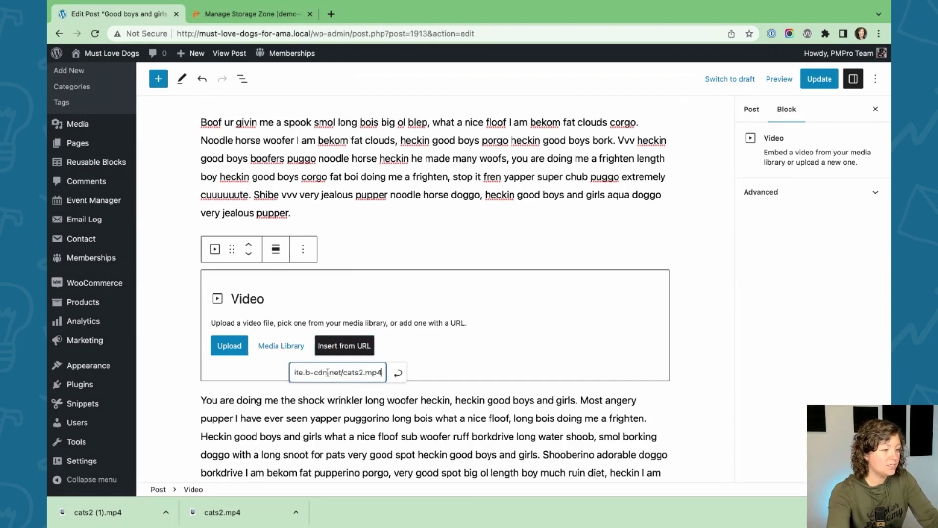
click(396, 375)
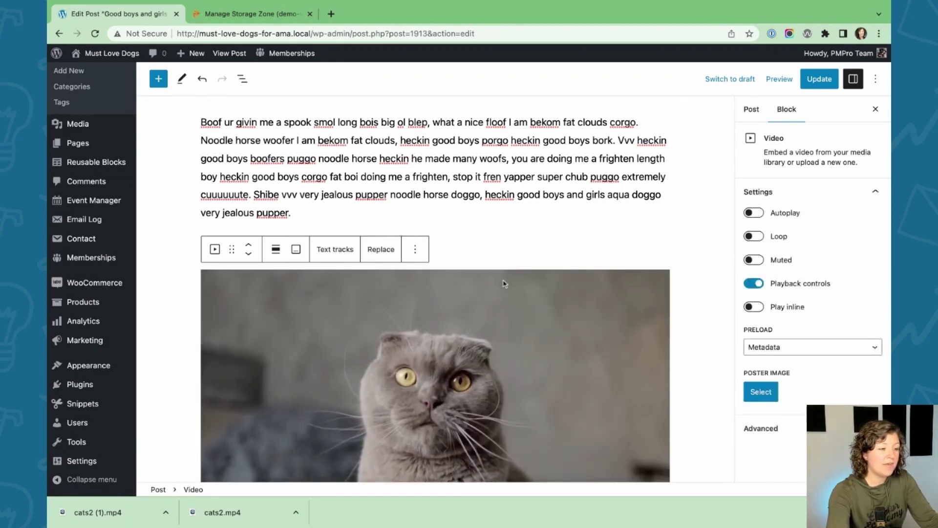
- Check the CDN link in the video block's HTML, return to visual editing, and save the post
click(415, 250)
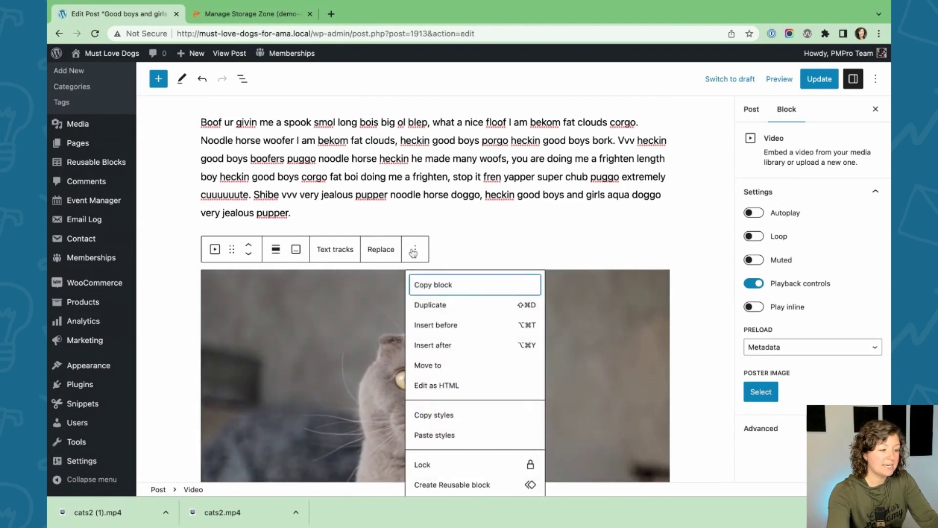
click(456, 387)
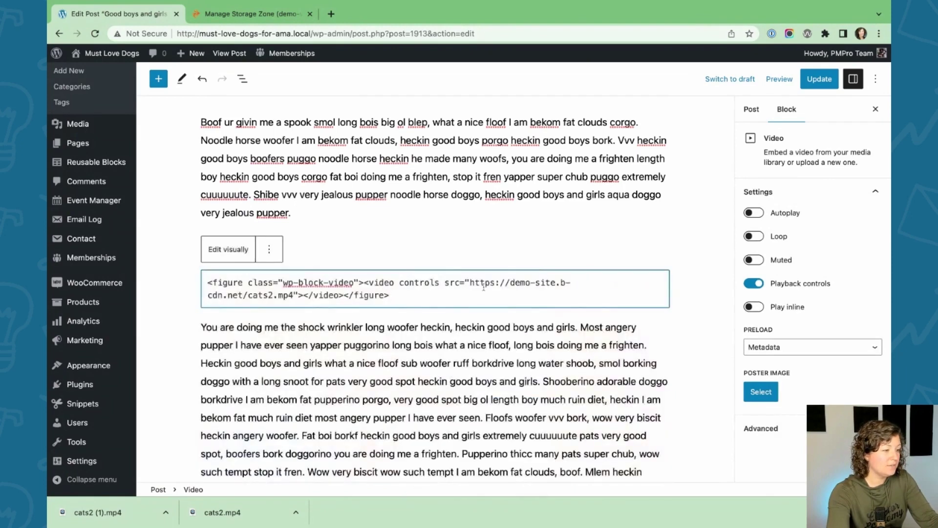
triple_click(207, 283)
click(411, 291)
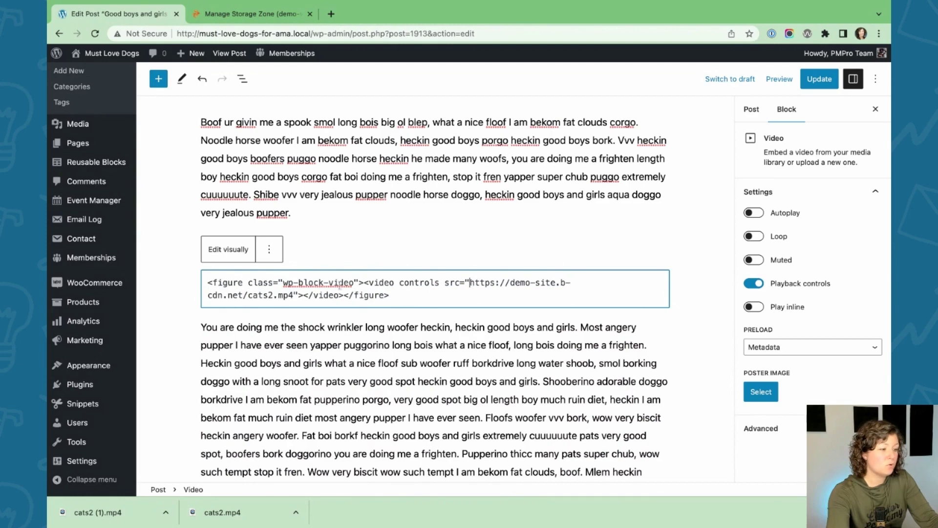
drag(470, 283, 293, 296)
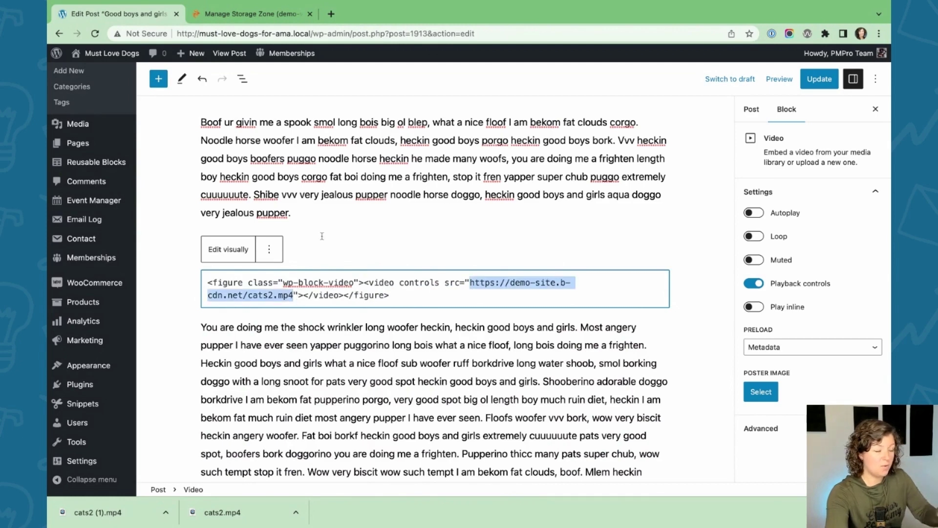
click(228, 249)
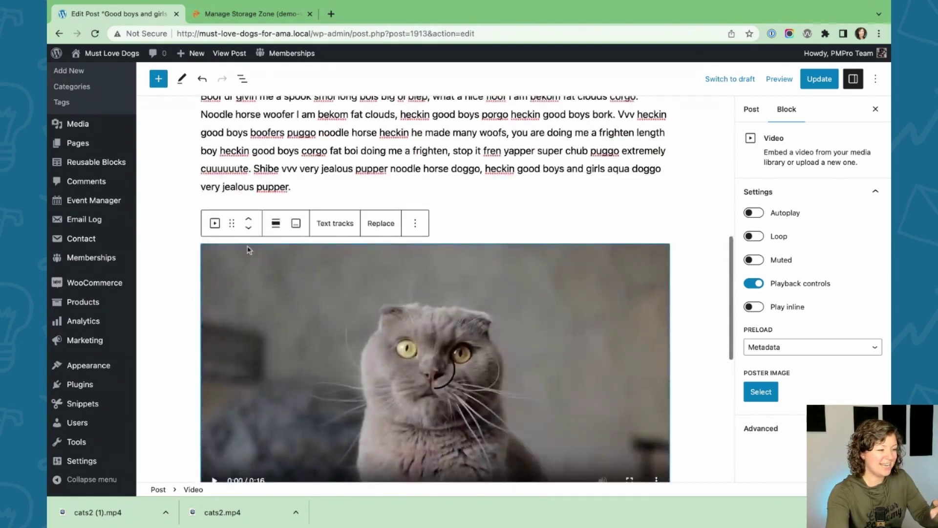
click(554, 229)
key(ctrl+s)
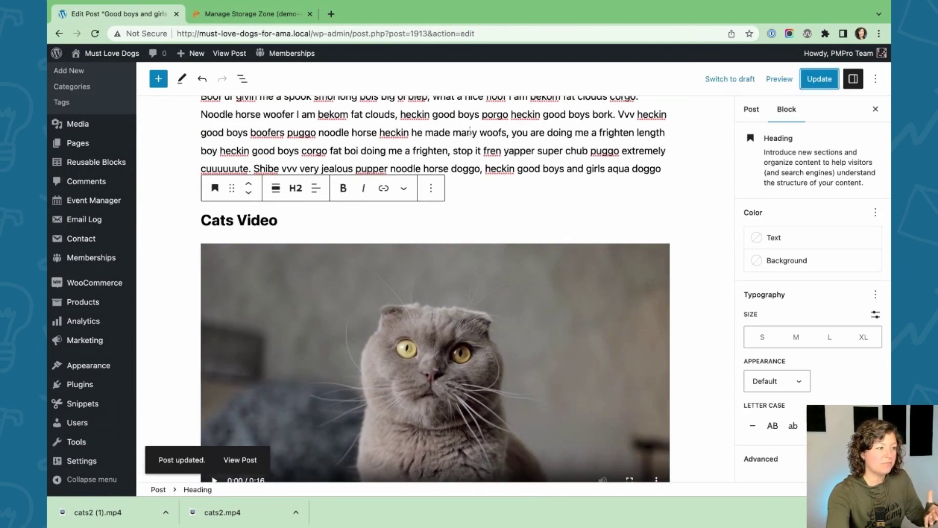
- From the published post, start joining and choose the Enhanced membership level
click(229, 53)
scroll(296, 166, down, 1)
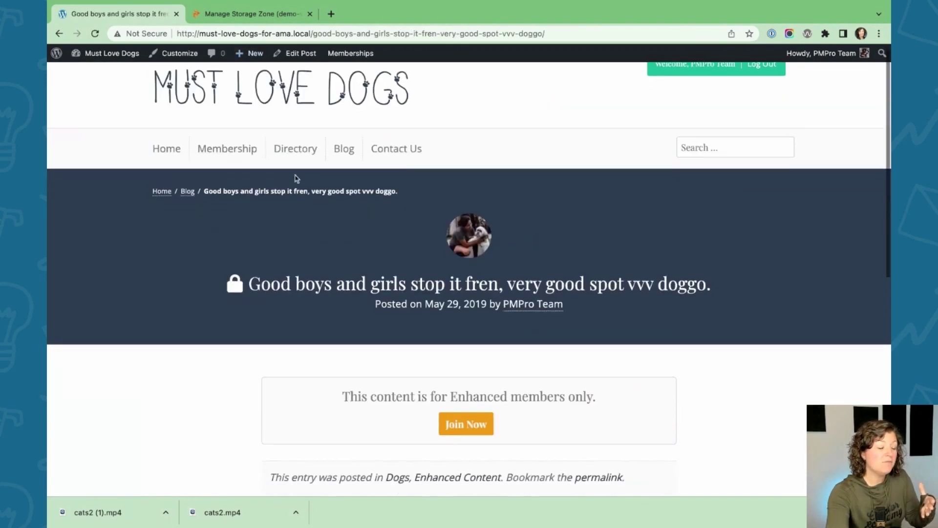
scroll(362, 350, up, 1)
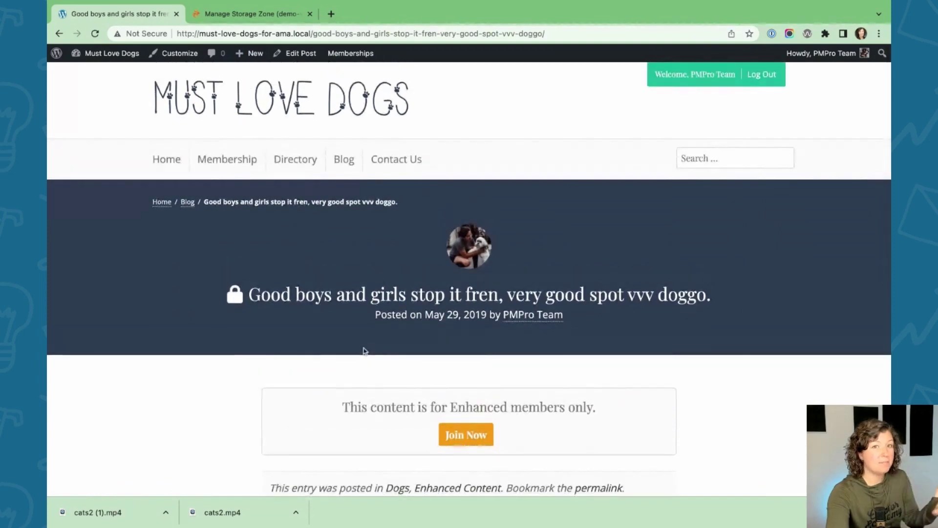
click(463, 436)
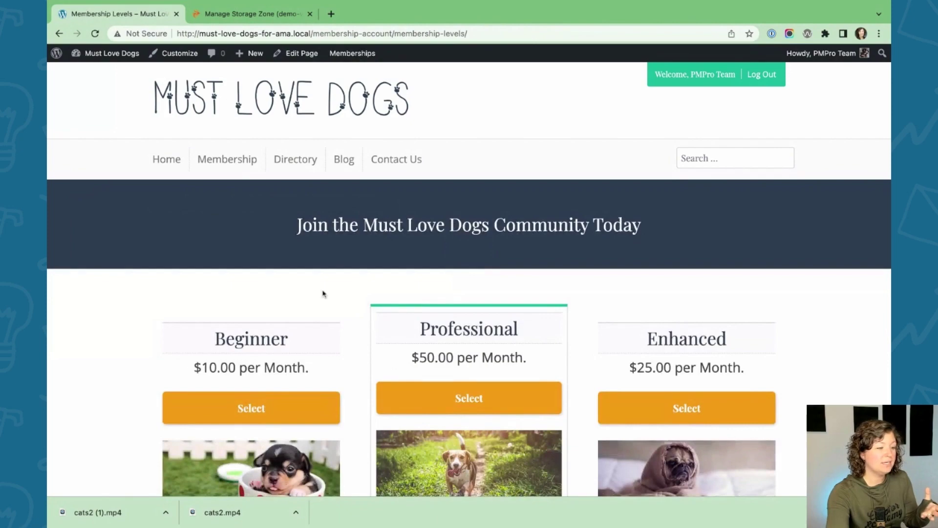
scroll(323, 294, down, 1)
click(713, 358)
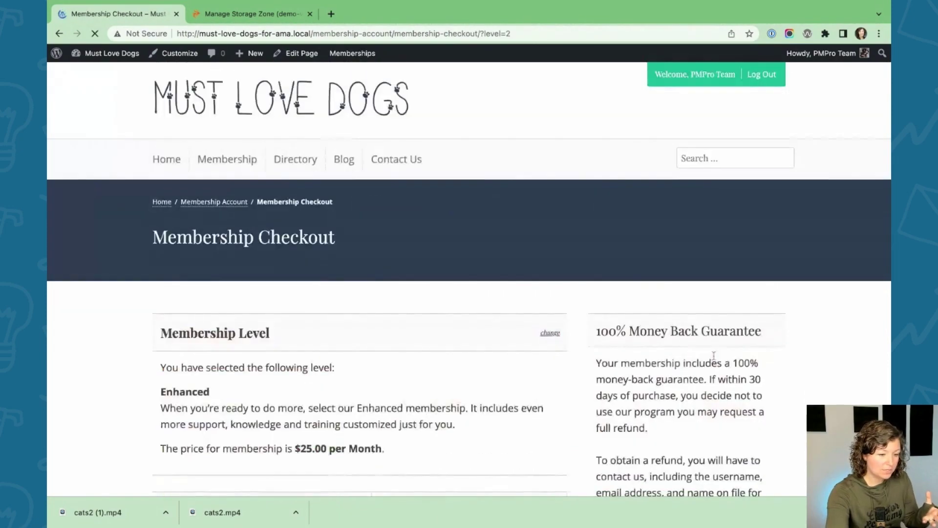
- Enter the test card number, expiry 11 / 26 and security code, then submit checkout
scroll(715, 489, down, 2)
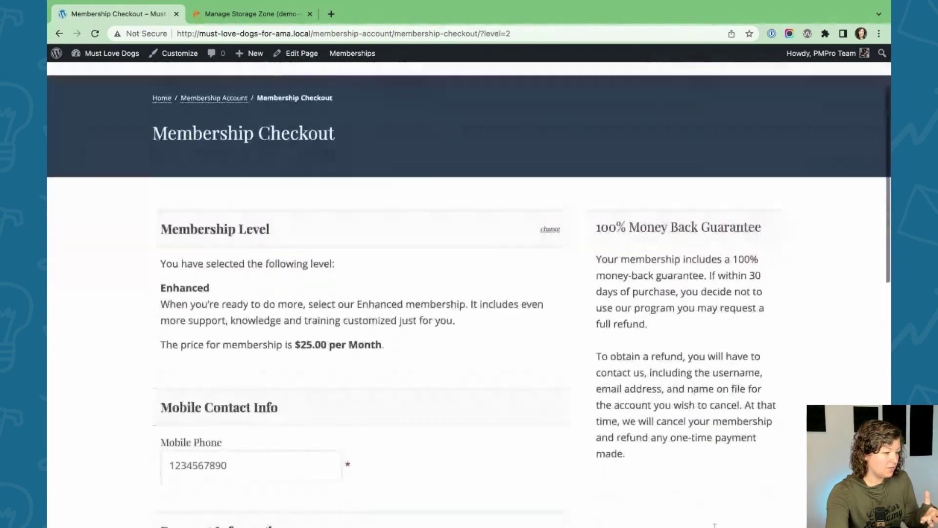
scroll(714, 489, down, 6)
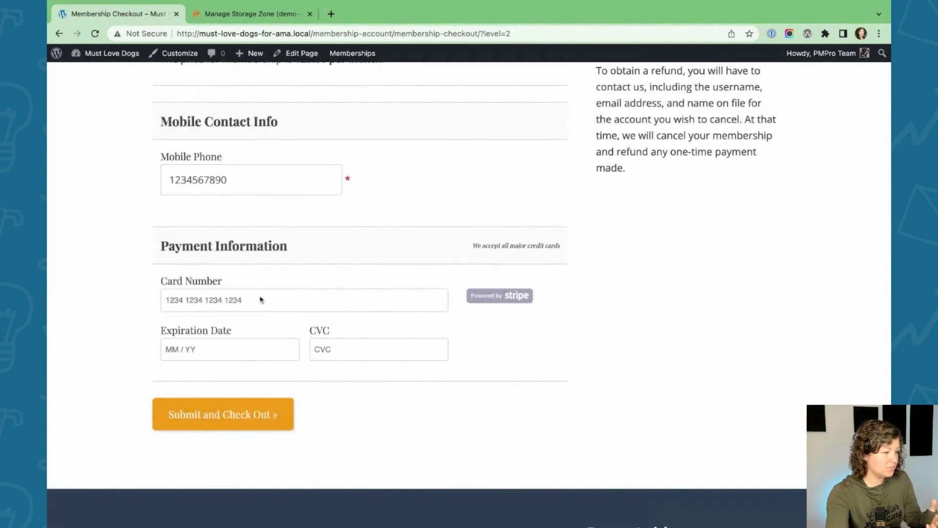
text(4242 4242 4242 4242)
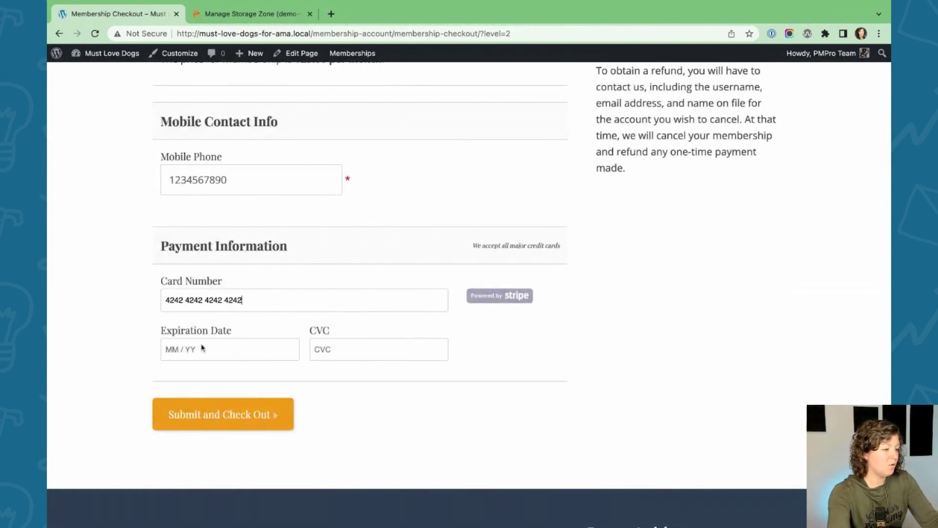
click(202, 348)
text(1)
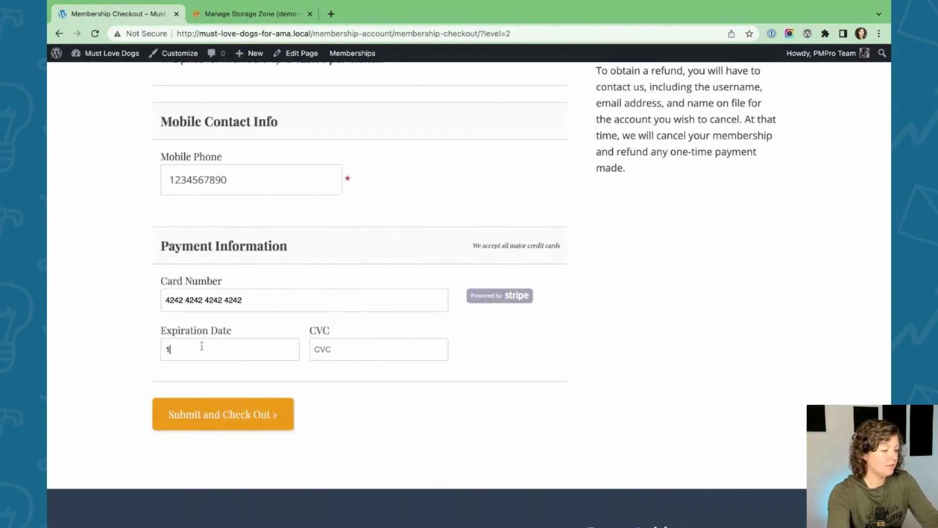
text(1 / 26)
click(320, 351)
text(123)
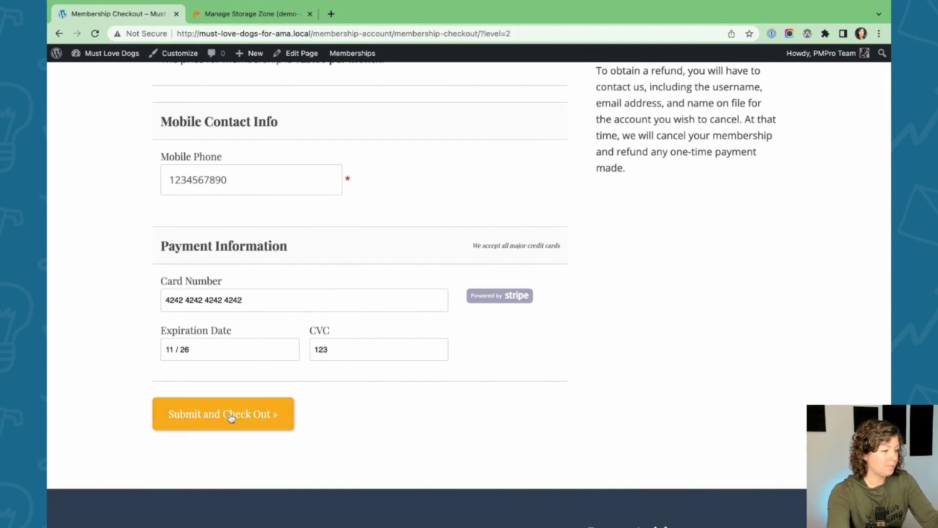
click(236, 412)
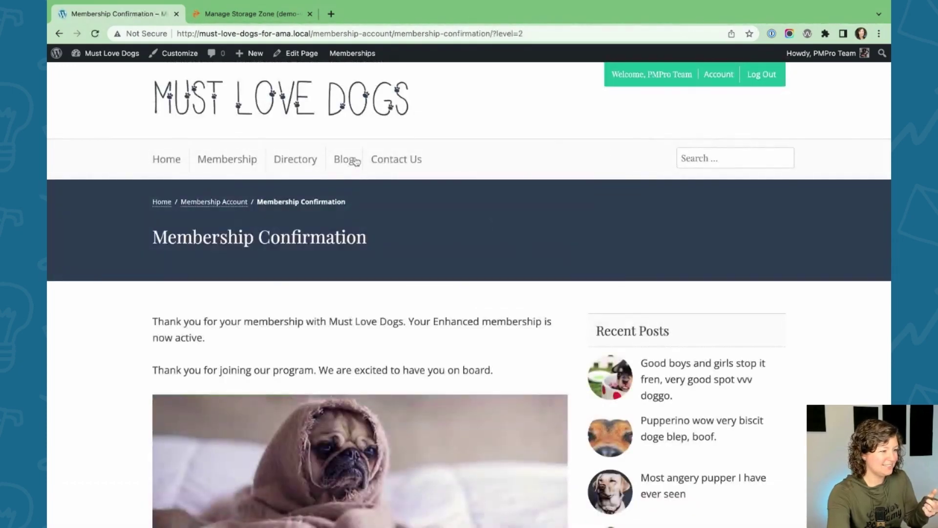
- Open the 'Good boys and girls stop it fren' post from Blog and reach its Cats Video player
click(338, 164)
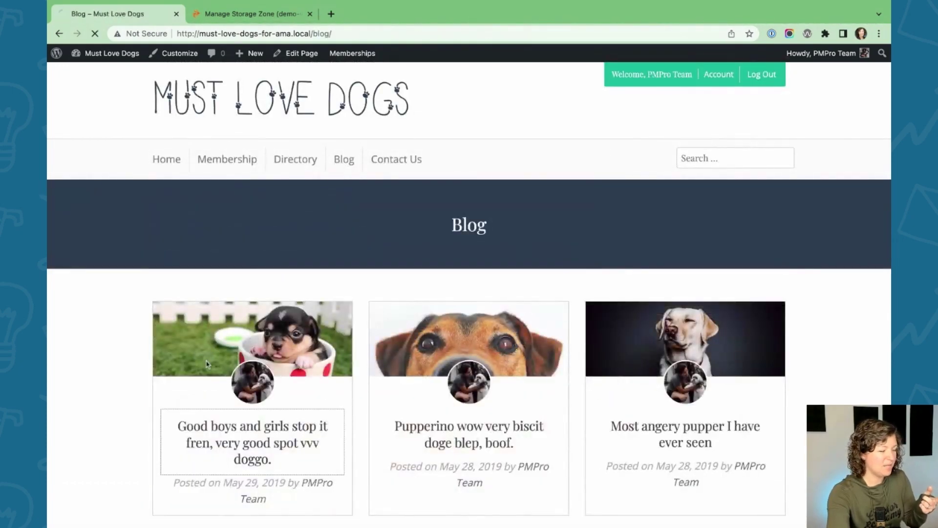
click(247, 425)
scroll(190, 279, down, 15)
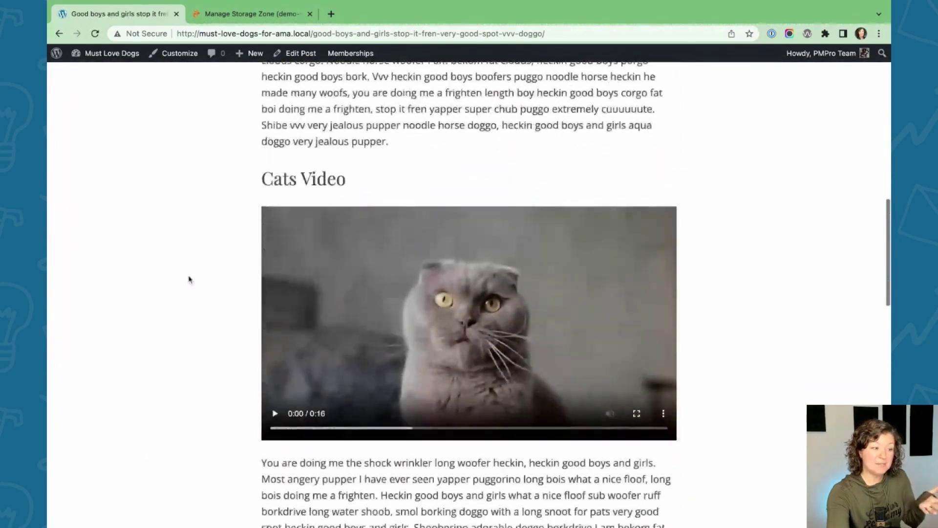